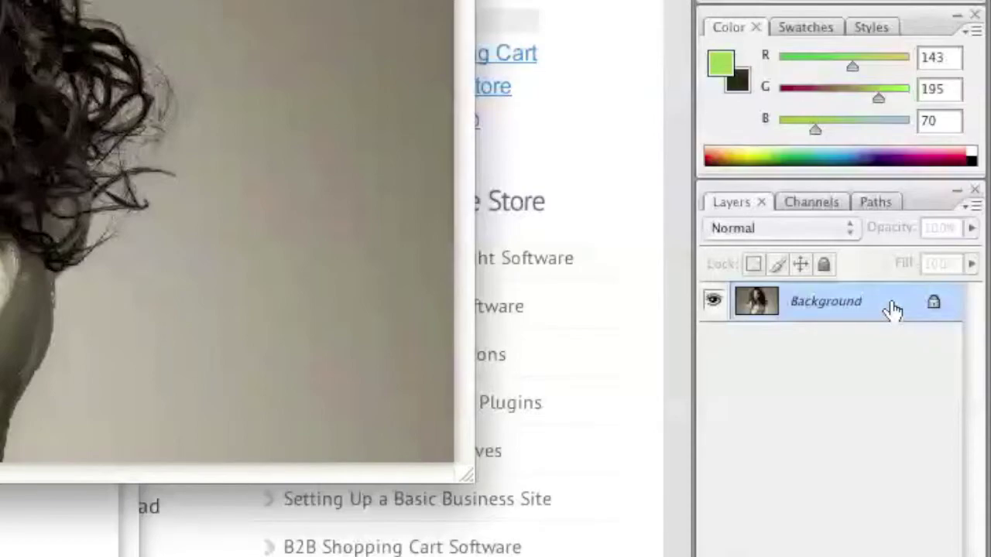
# Convert the locked Background into editable Layer 0 and add a new empty layer beneath it
pyautogui.doubleClick(892, 310)
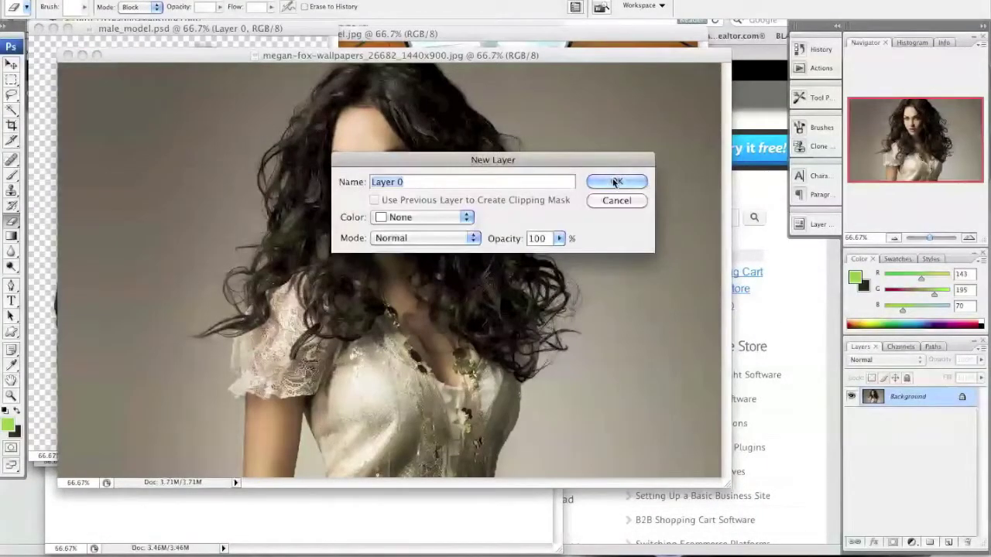
pyautogui.click(615, 182)
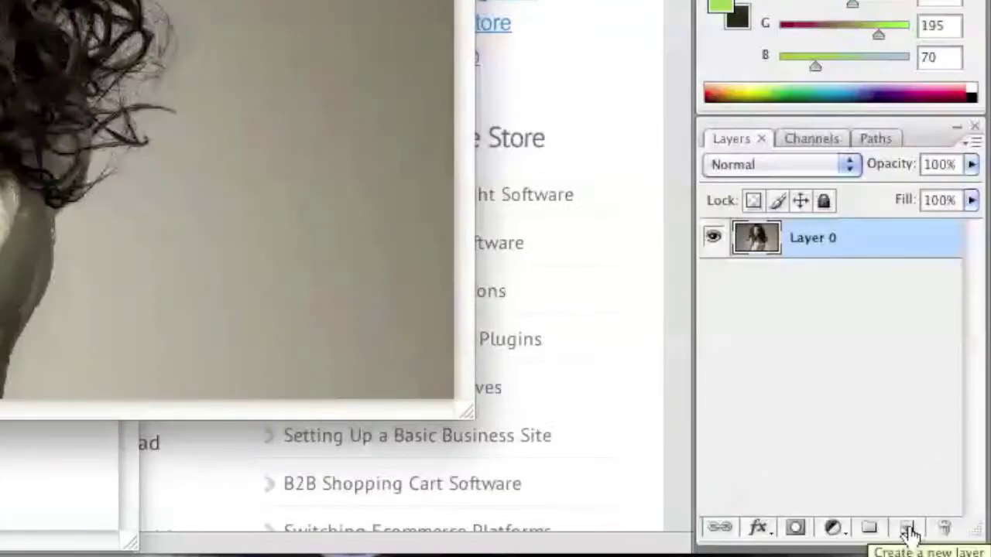
pyautogui.click(907, 529)
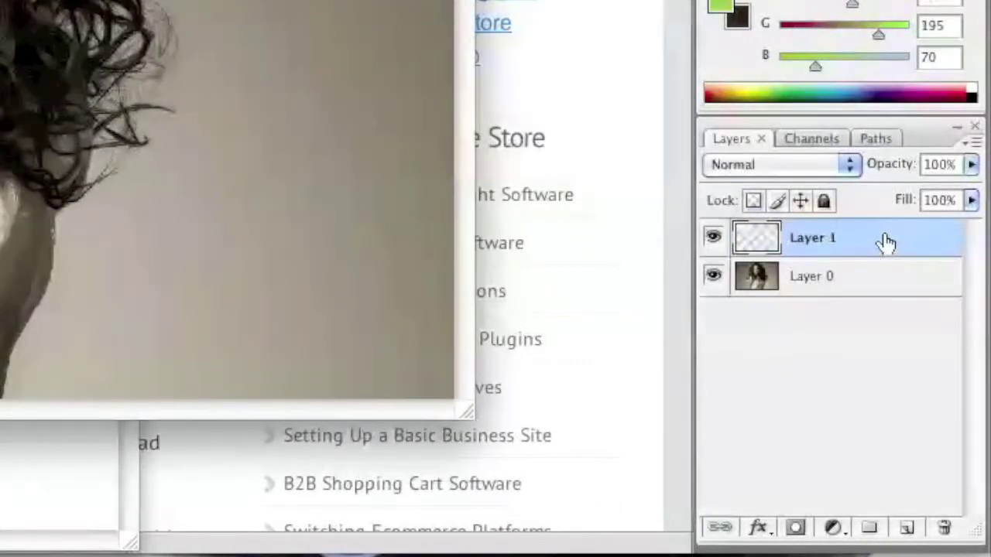
pyautogui.moveTo(885, 243); pyautogui.dragTo(885, 309)
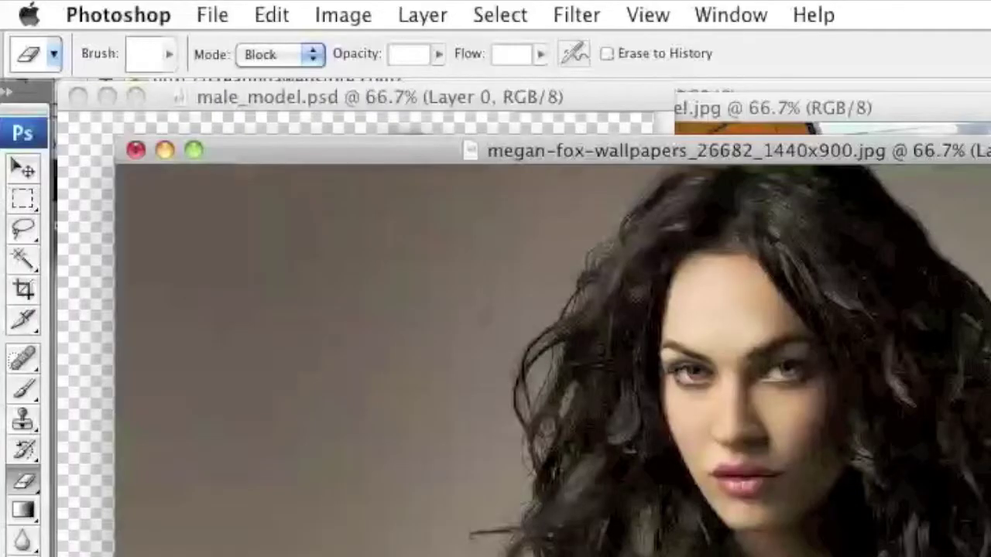
# Fill the new empty layer with solid green (R 71, G 197, B 83) in Normal mode at 100% opacity
pyautogui.click(272, 16)
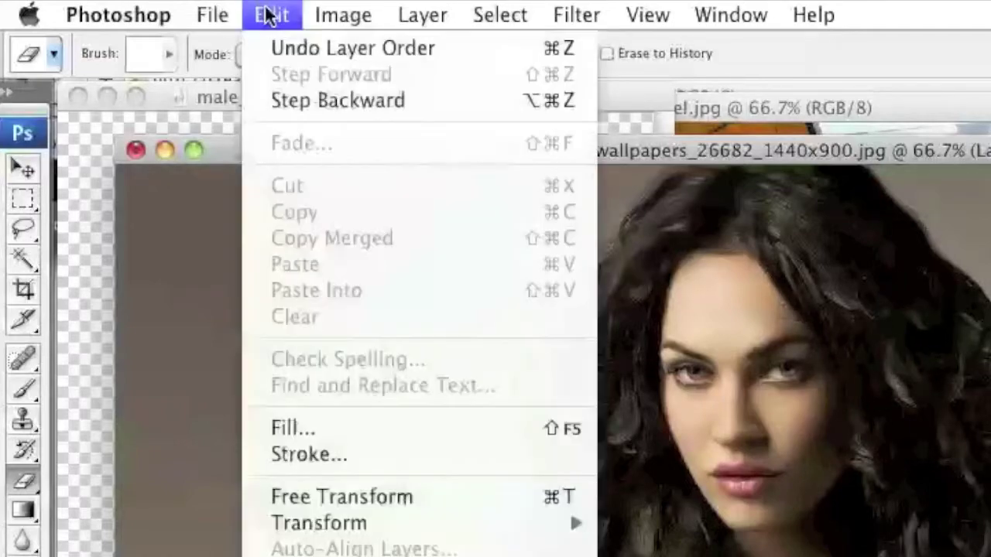
pyautogui.click(419, 426)
pyautogui.click(705, 272)
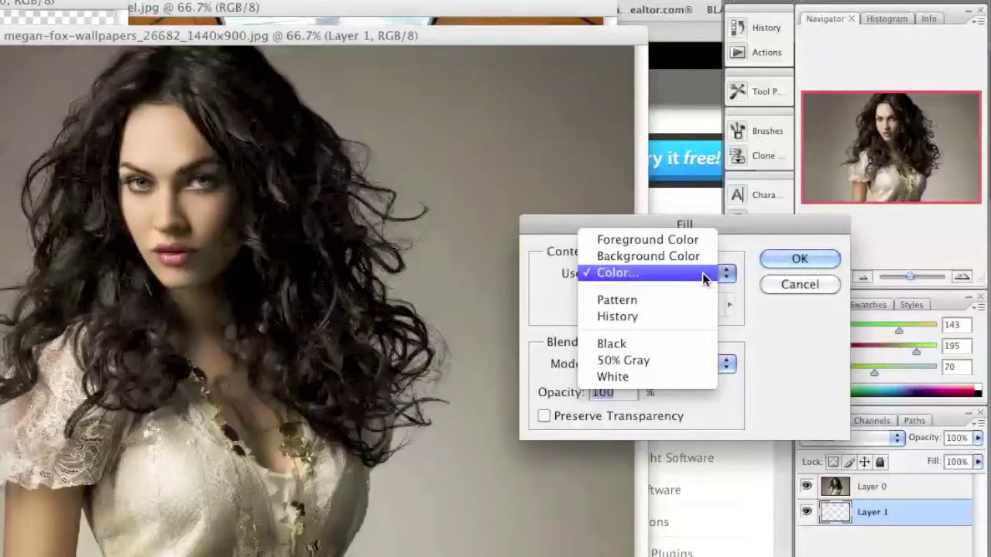
pyautogui.click(702, 273)
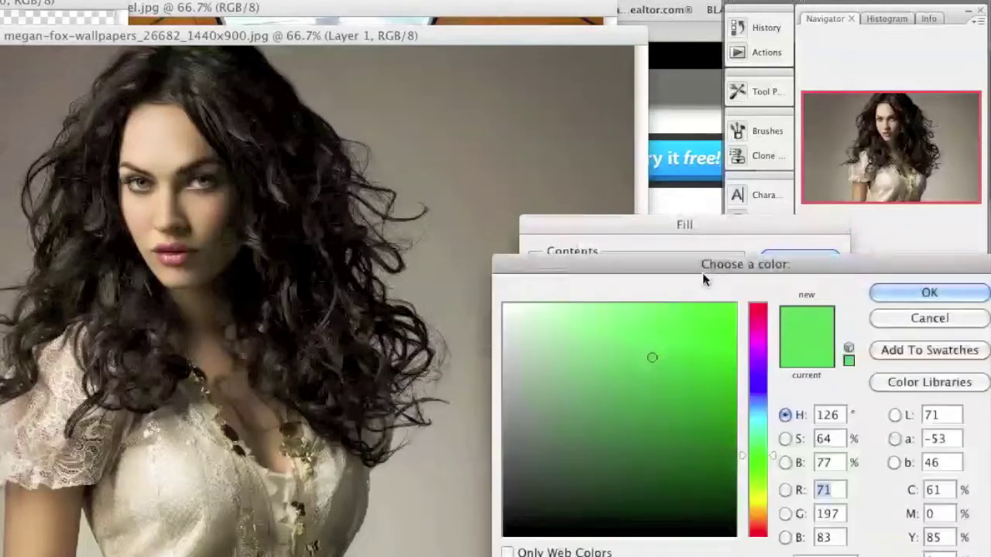
pyautogui.click(918, 289)
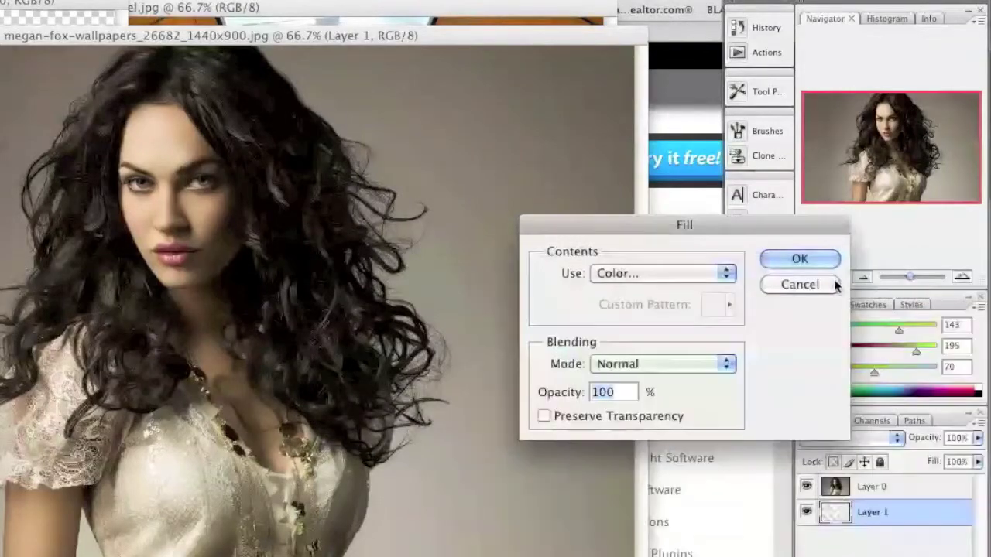
pyautogui.click(798, 258)
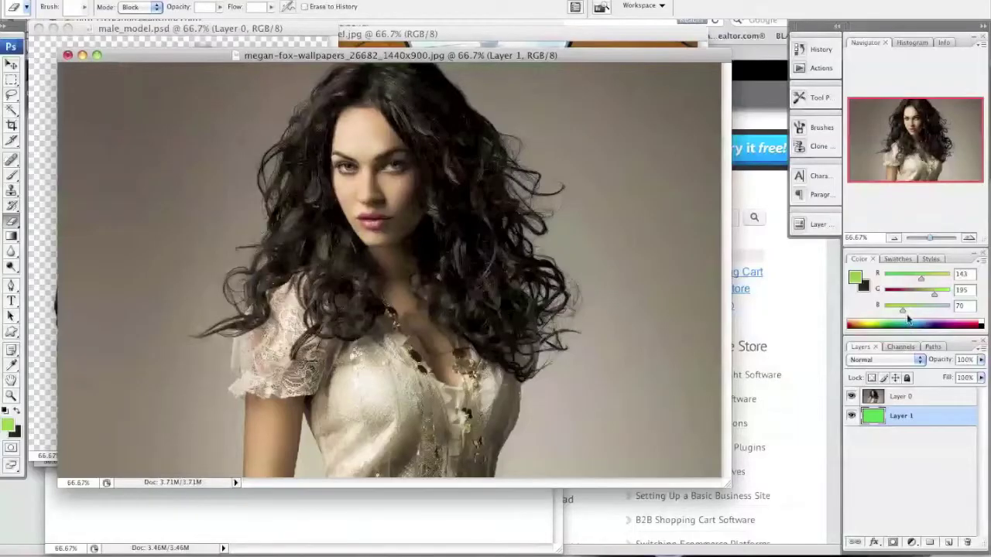
# Select Layer 0 and set up the Background Eraser with a 30 px brush, sampling once and Contiguous limits
pyautogui.click(942, 399)
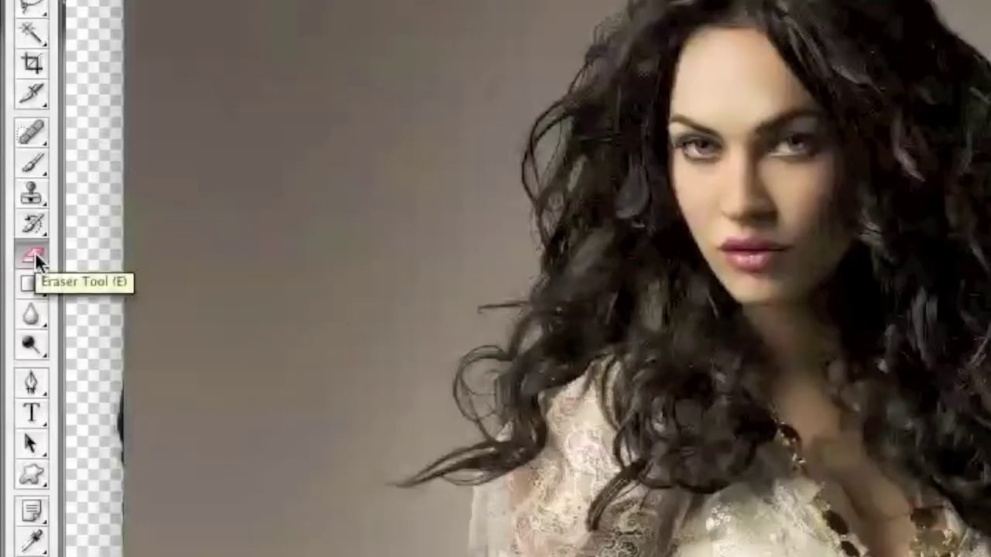
pyautogui.click(35, 251)
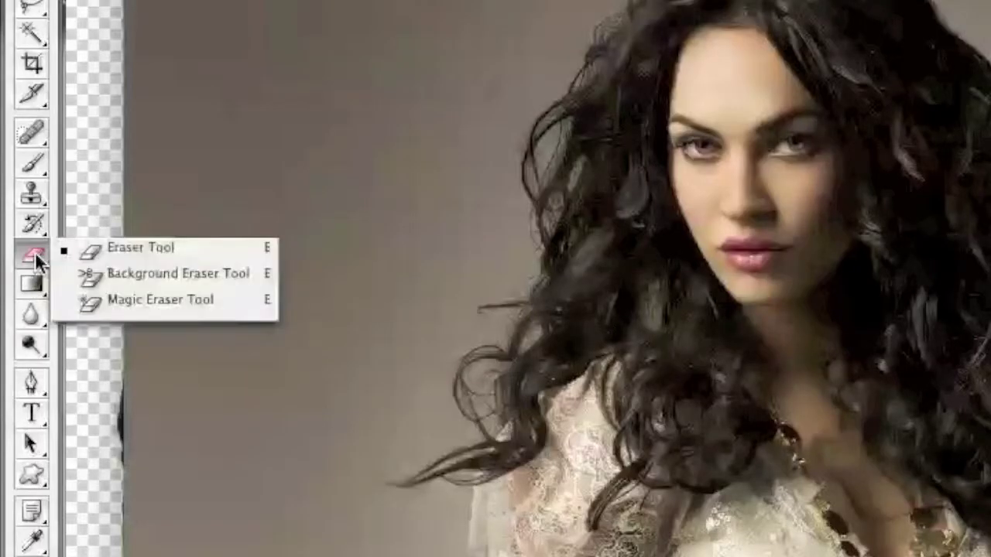
pyautogui.click(155, 273)
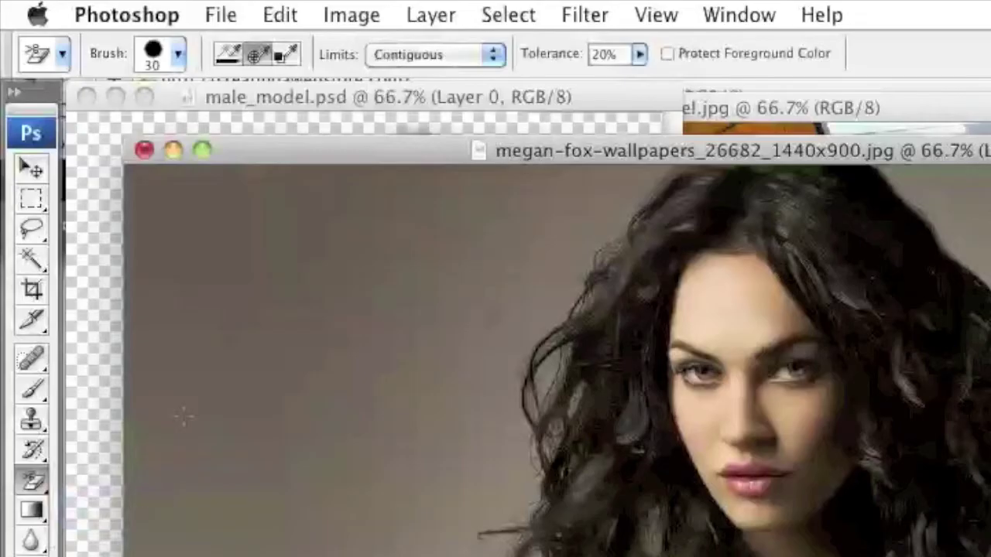
pyautogui.click(181, 55)
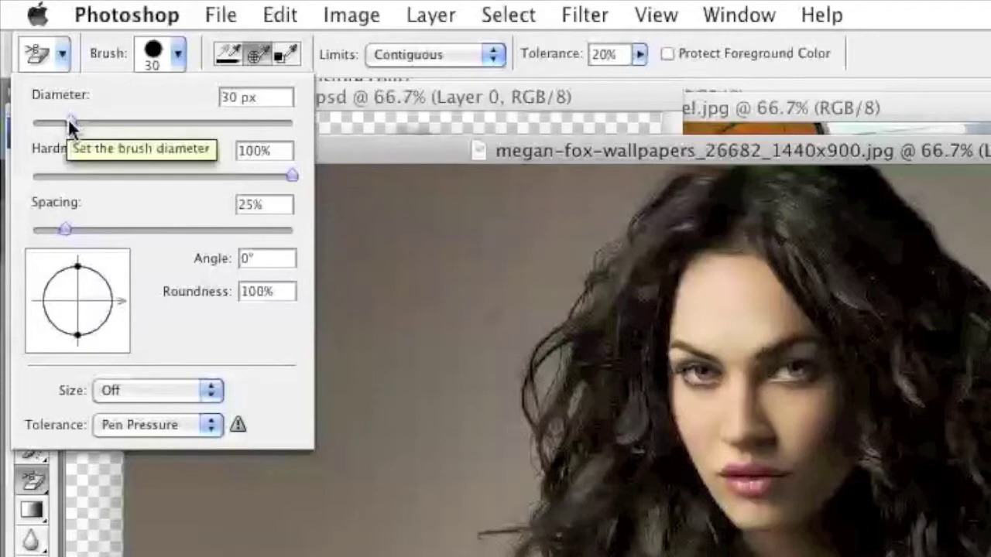
pyautogui.click(264, 56)
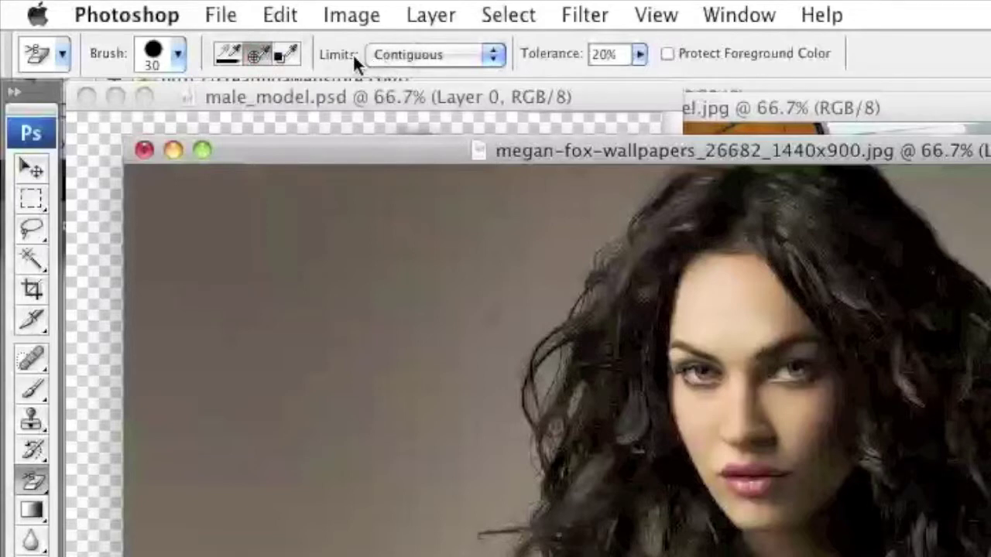
pyautogui.click(424, 52)
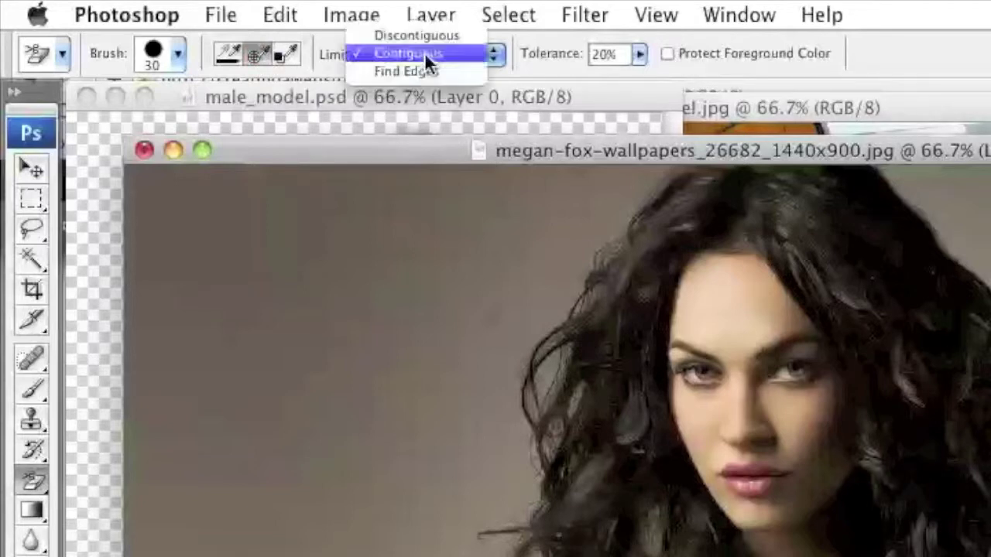
pyautogui.click(424, 52)
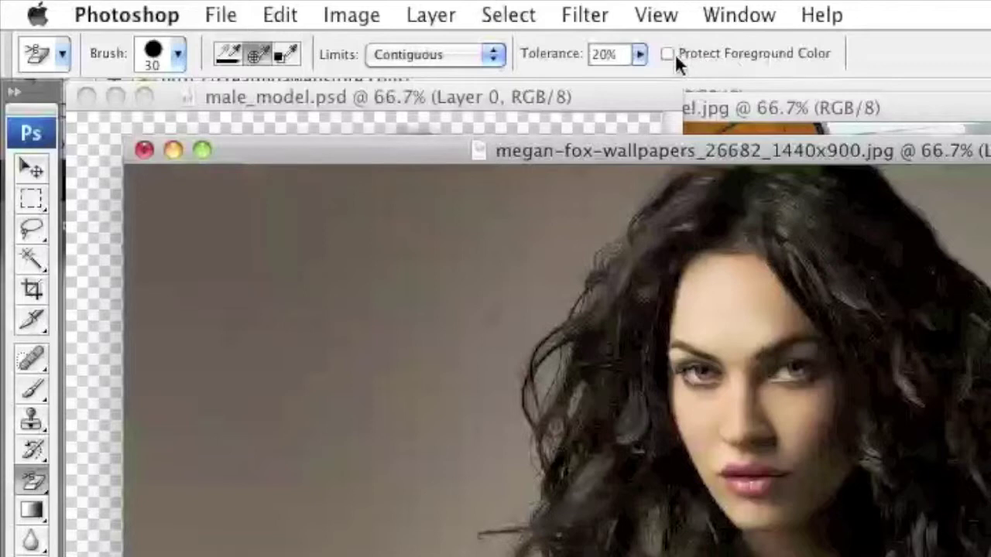
# Set the tolerance to 5% and erase the backdrop between the arm and torso and along the outside of the lace sleeve
pyautogui.click(605, 67)
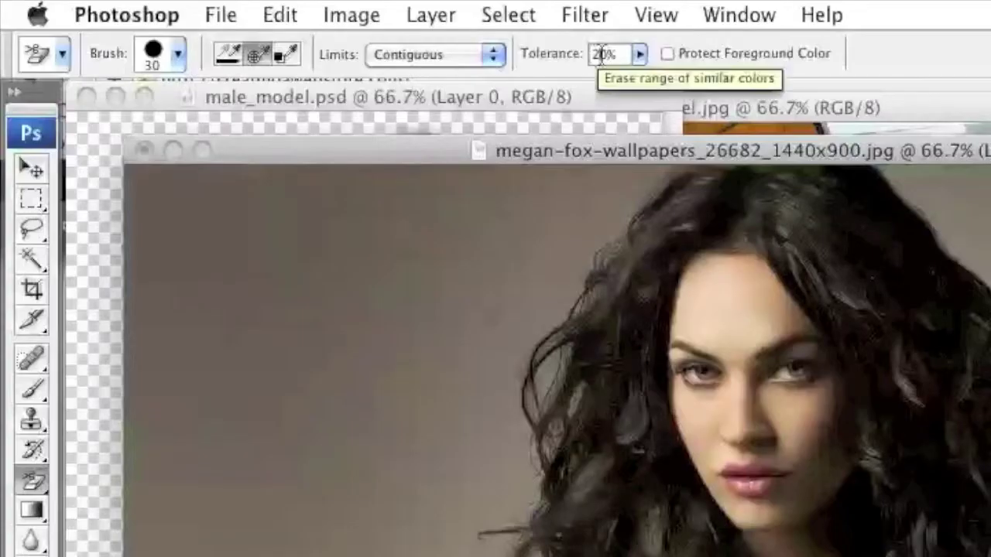
pyautogui.click(590, 54)
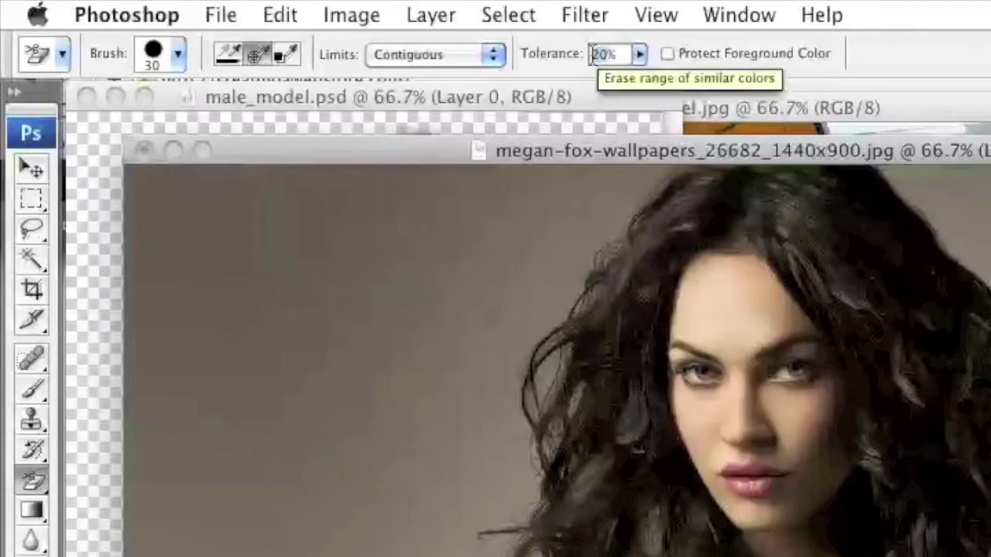
pyautogui.write('5')
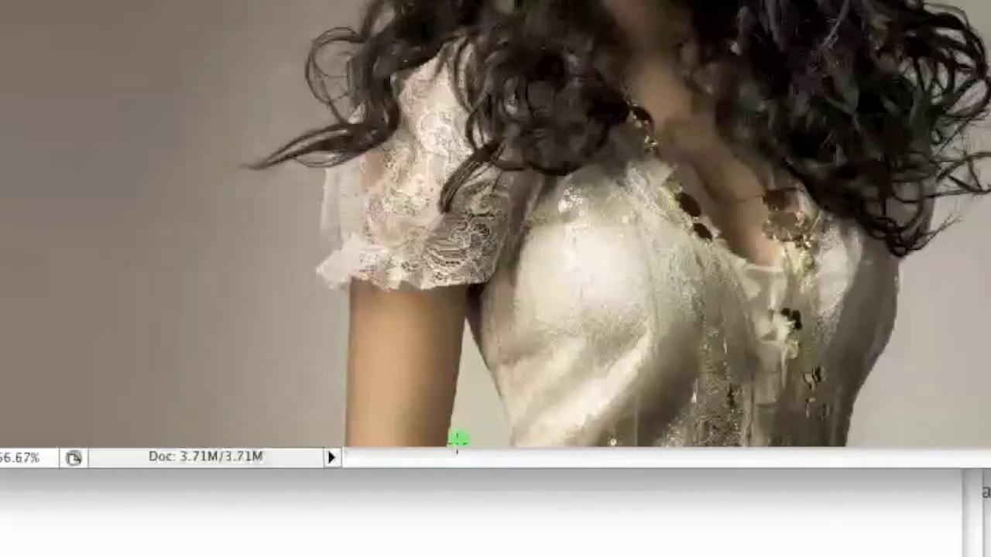
pyautogui.moveTo(458, 440)
pyautogui.mouseDown()
pyautogui.moveTo(477, 338)
pyautogui.moveTo(467, 327)
pyautogui.moveTo(496, 393)
pyautogui.moveTo(491, 456)
pyautogui.moveTo(477, 396)
pyautogui.mouseUp()
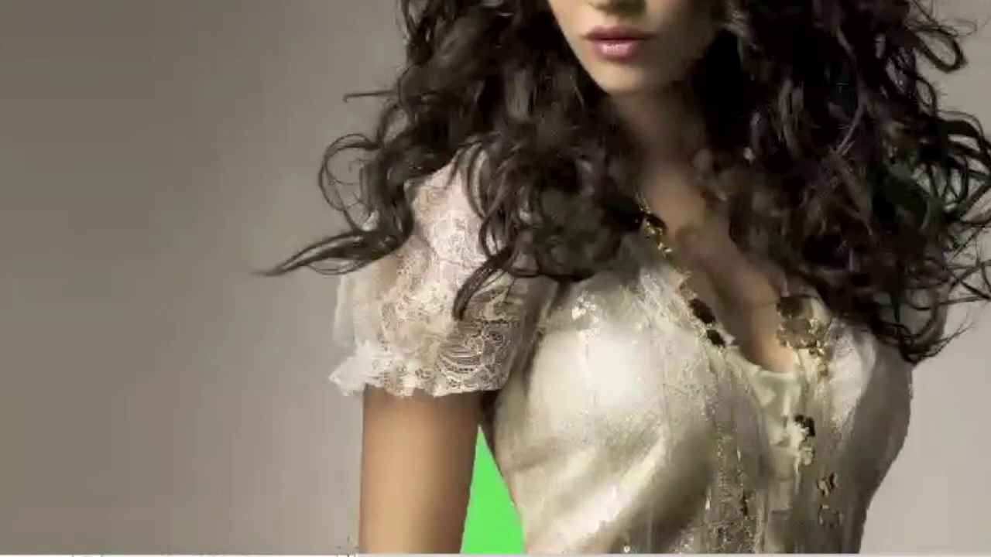
pyautogui.moveTo(352, 399)
pyautogui.mouseDown()
pyautogui.moveTo(329, 377)
pyautogui.moveTo(316, 381)
pyautogui.moveTo(335, 383)
pyautogui.moveTo(319, 372)
pyautogui.moveTo(325, 282)
pyautogui.mouseUp()
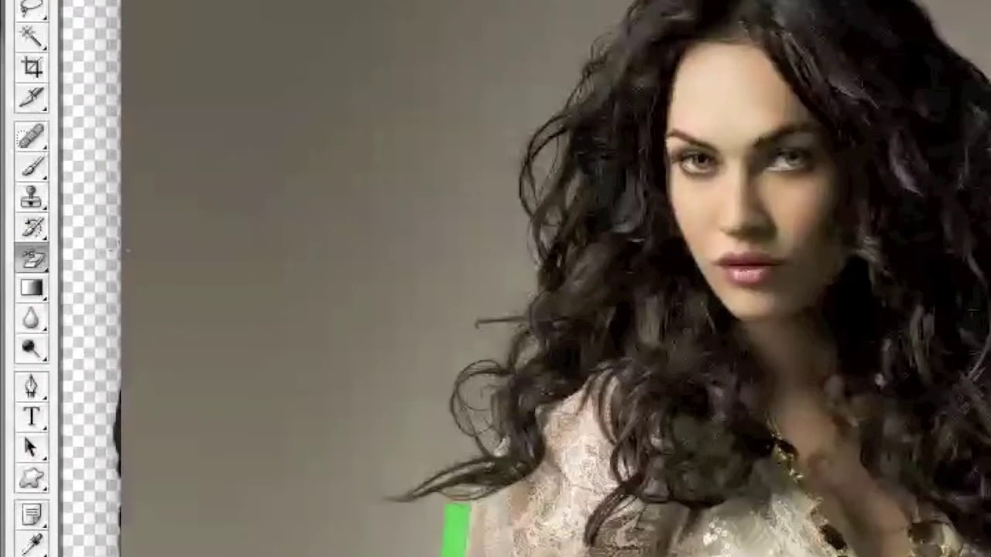
# Switch to the regular Eraser and enlarge its soft brush, keeping the hardness at 0%
pyautogui.click(34, 260)
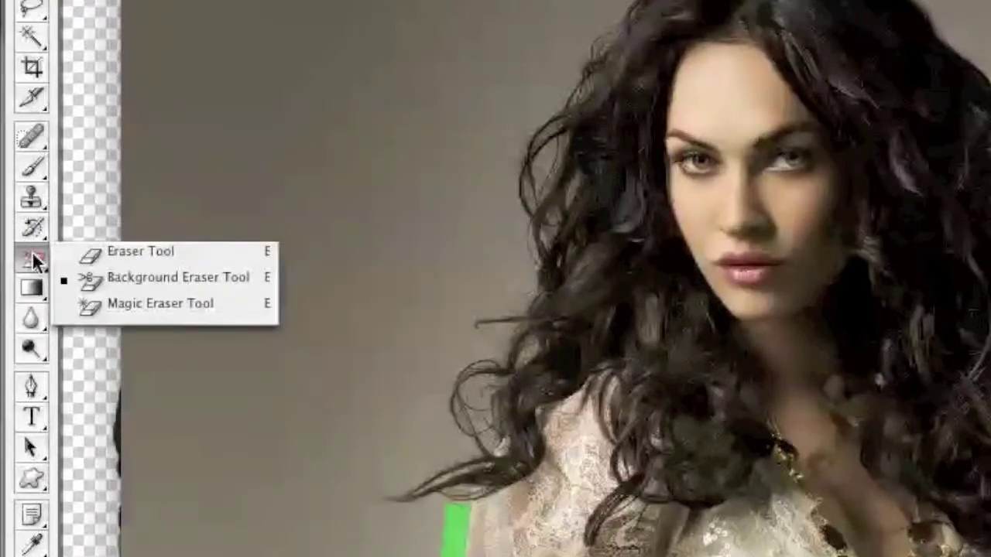
pyautogui.click(32, 256)
pyautogui.click(49, 253)
pyautogui.click(80, 248)
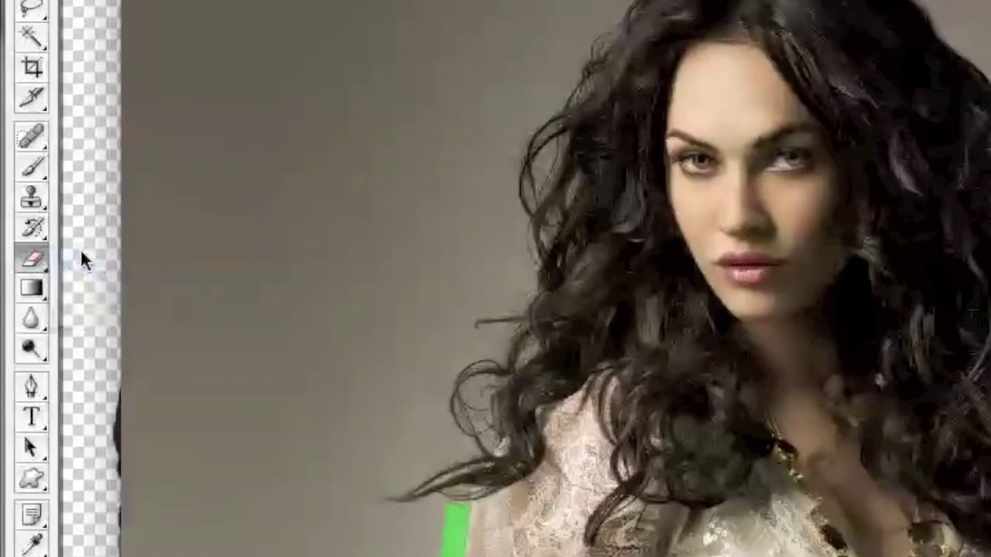
pyautogui.click(84, 6)
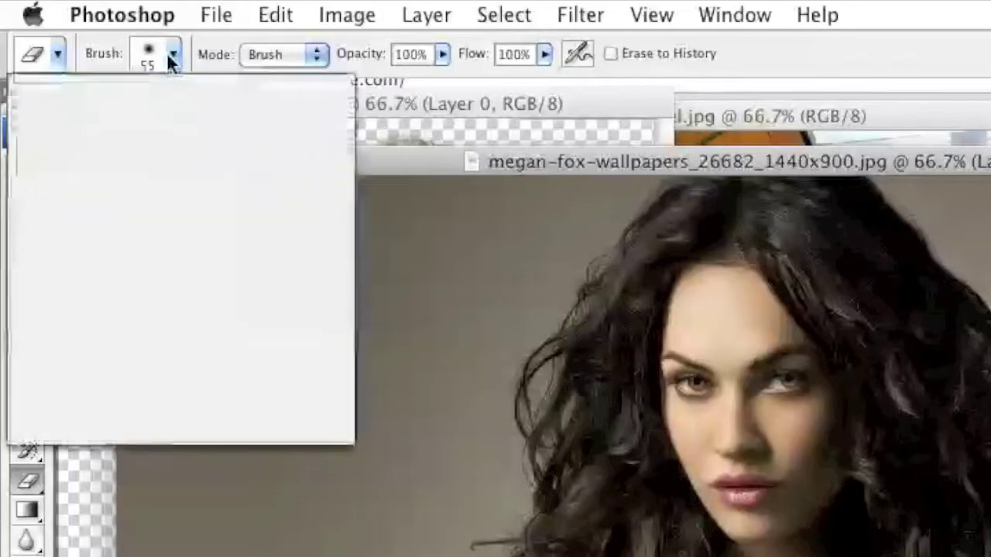
pyautogui.moveTo(47, 43); pyautogui.dragTo(52, 42)
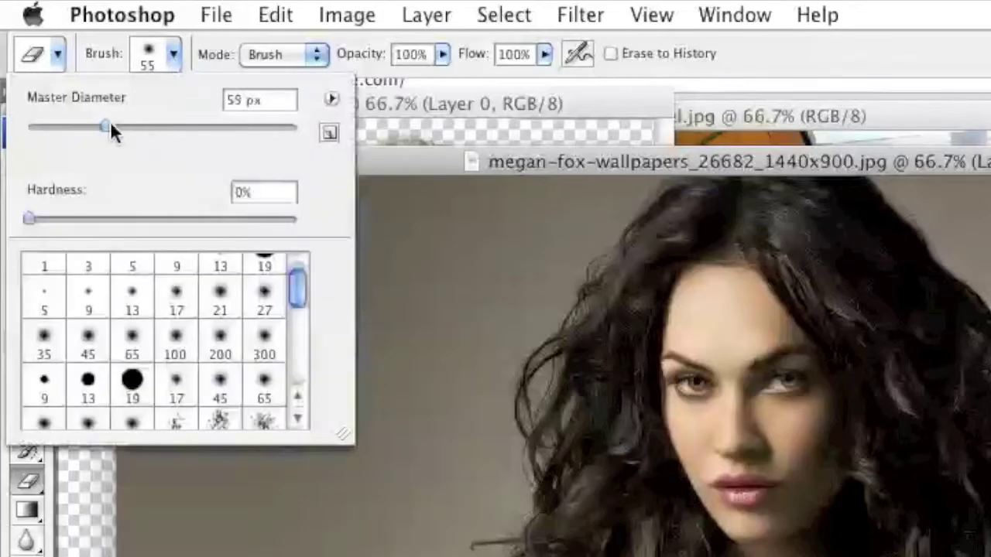
pyautogui.moveTo(111, 127)
pyautogui.mouseDown()
pyautogui.moveTo(234, 126)
pyautogui.moveTo(220, 121)
pyautogui.mouseUp()
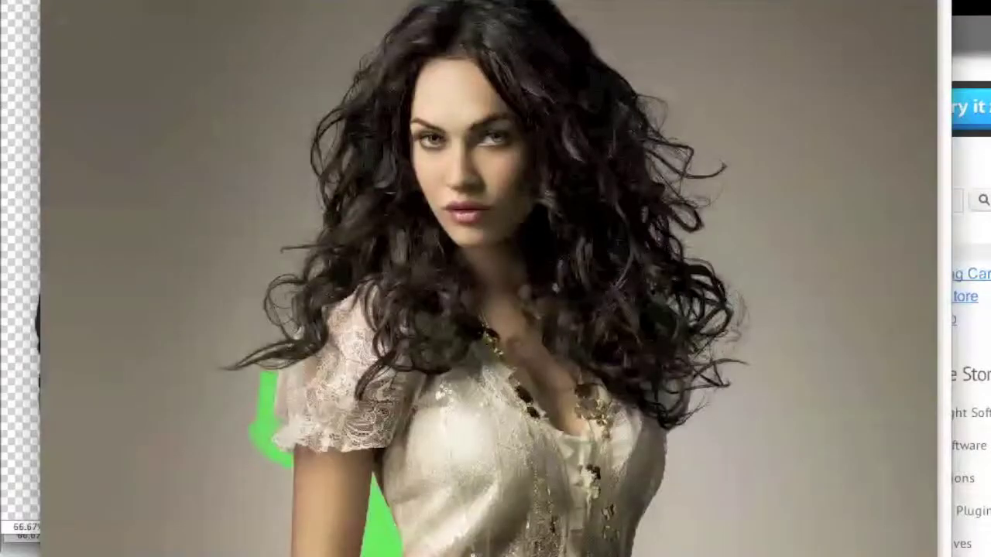
# Erase the large backdrop areas on both sides of the woman, leaving a margin around her hair and body
pyautogui.moveTo(77, 31)
pyautogui.mouseDown()
pyautogui.moveTo(77, 61)
pyautogui.moveTo(147, 15)
pyautogui.moveTo(217, 31)
pyautogui.moveTo(263, 23)
pyautogui.moveTo(302, 38)
pyautogui.moveTo(155, 155)
pyautogui.moveTo(62, 202)
pyautogui.moveTo(124, 294)
pyautogui.moveTo(217, 256)
pyautogui.moveTo(116, 356)
pyautogui.moveTo(62, 495)
pyautogui.moveTo(209, 542)
pyautogui.moveTo(232, 527)
pyautogui.moveTo(132, 410)
pyautogui.moveTo(108, 464)
pyautogui.moveTo(179, 393)
pyautogui.mouseUp()
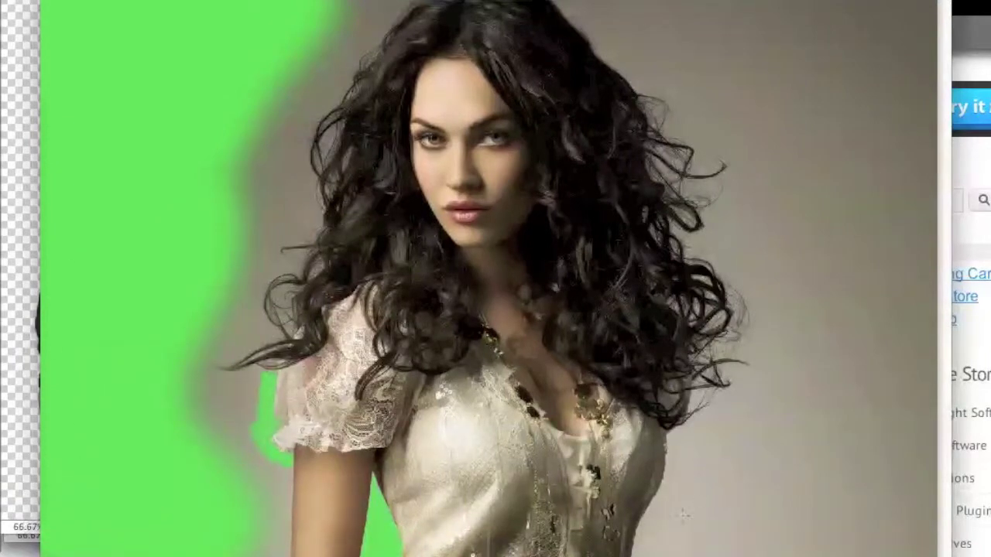
pyautogui.moveTo(711, 552)
pyautogui.mouseDown()
pyautogui.moveTo(805, 465)
pyautogui.moveTo(836, 534)
pyautogui.moveTo(898, 480)
pyautogui.moveTo(922, 525)
pyautogui.moveTo(867, 363)
pyautogui.moveTo(806, 294)
pyautogui.moveTo(906, 233)
pyautogui.moveTo(898, 35)
pyautogui.moveTo(627, 31)
pyautogui.moveTo(774, 93)
pyautogui.moveTo(844, 209)
pyautogui.moveTo(804, 68)
pyautogui.moveTo(894, 139)
pyautogui.moveTo(794, 340)
pyautogui.mouseUp()
pyautogui.moveTo(786, 185)
pyautogui.mouseDown()
pyautogui.moveTo(780, 232)
pyautogui.moveTo(766, 209)
pyautogui.moveTo(757, 217)
pyautogui.mouseUp()
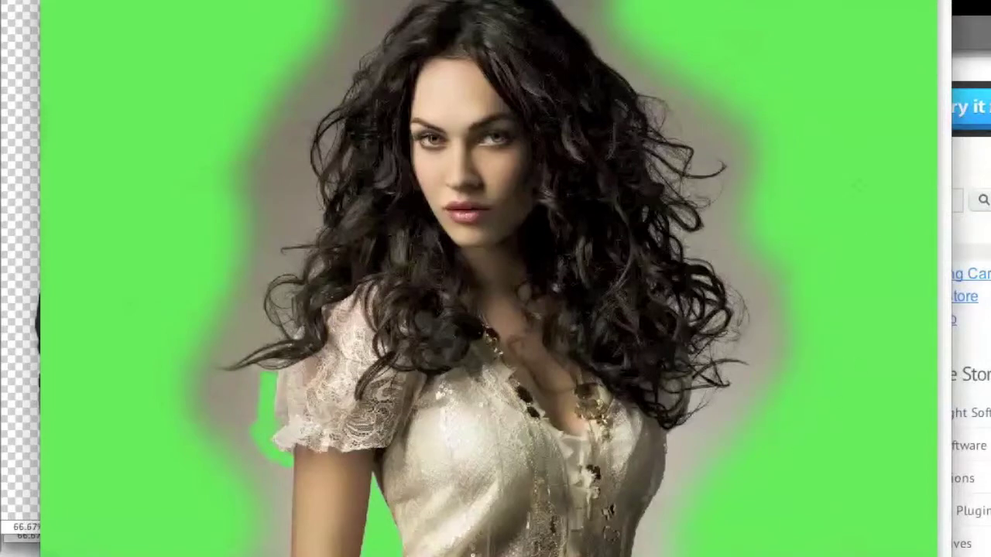
pyautogui.moveTo(644, 5); pyautogui.dragTo(636, 3)
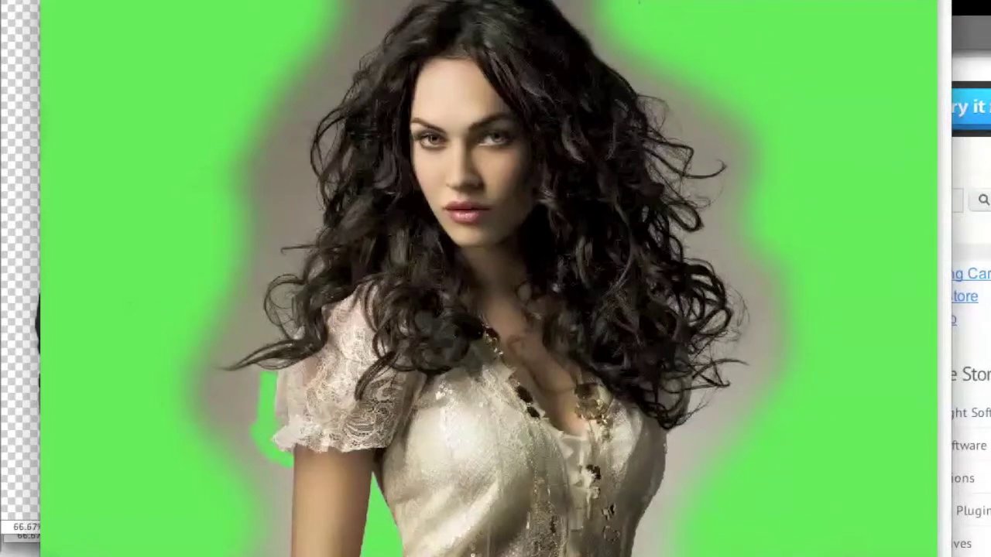
pyautogui.moveTo(590, 52); pyautogui.dragTo(595, 59)
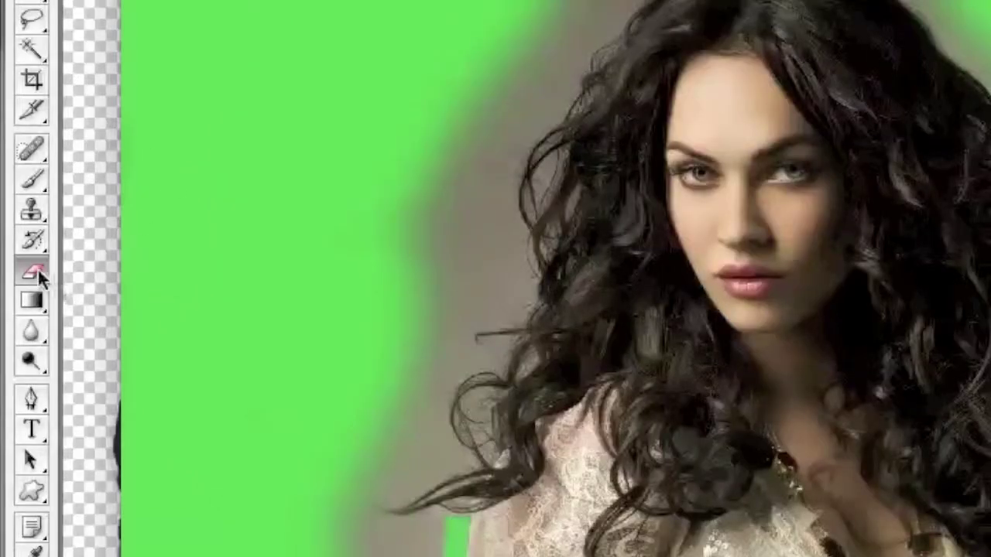
# Return to the Background Eraser, set its tolerance to 10% and erase the backdrop beside the arm and sleeve up to the hair tip
pyautogui.moveTo(38, 268); pyautogui.dragTo(90, 286)
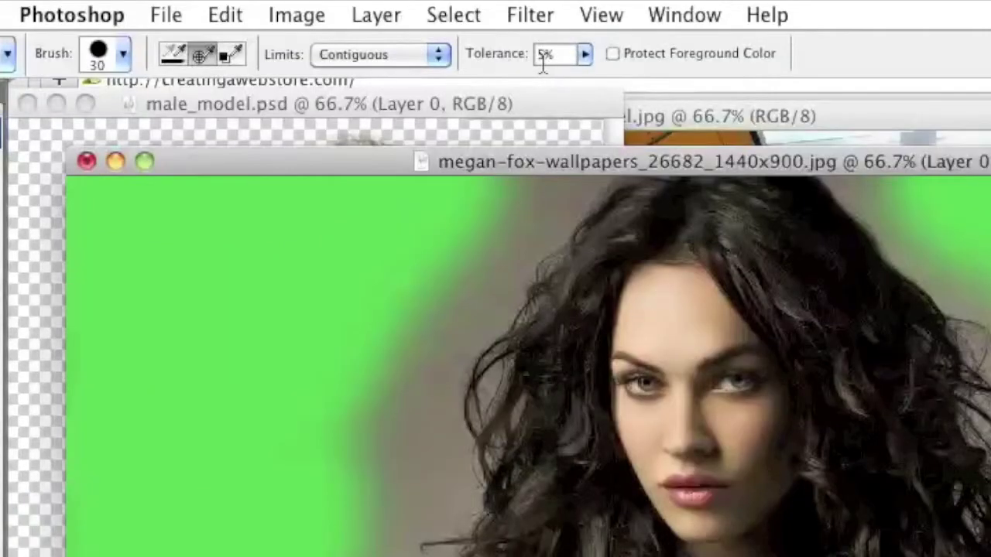
pyautogui.doubleClick(542, 54)
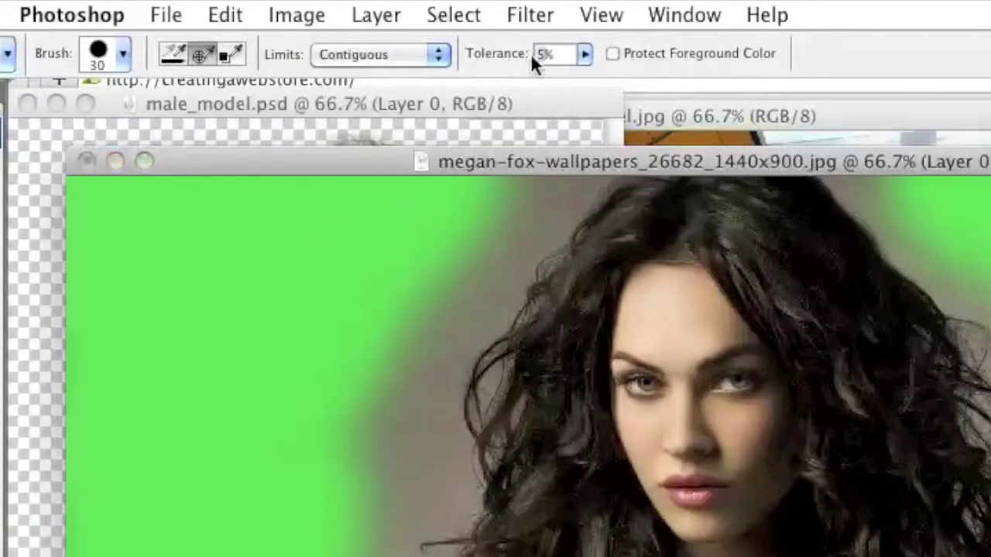
pyautogui.write('10')
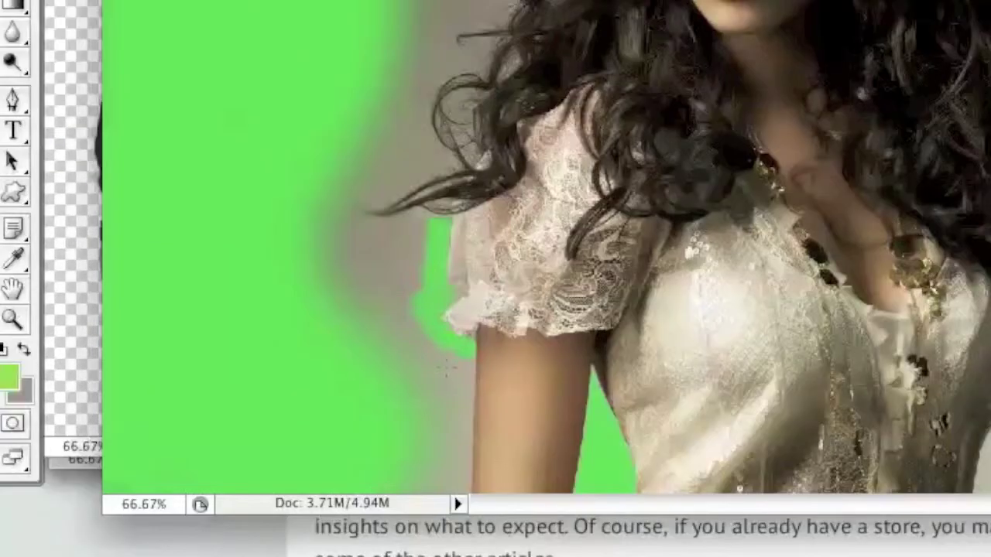
pyautogui.moveTo(447, 352)
pyautogui.mouseDown()
pyautogui.moveTo(467, 380)
pyautogui.moveTo(462, 442)
pyautogui.moveTo(434, 383)
pyautogui.moveTo(459, 357)
pyautogui.moveTo(427, 333)
pyautogui.moveTo(411, 344)
pyautogui.moveTo(439, 377)
pyautogui.moveTo(420, 338)
pyautogui.moveTo(395, 211)
pyautogui.moveTo(449, 189)
pyautogui.moveTo(423, 189)
pyautogui.moveTo(459, 147)
pyautogui.moveTo(387, 228)
pyautogui.mouseUp()
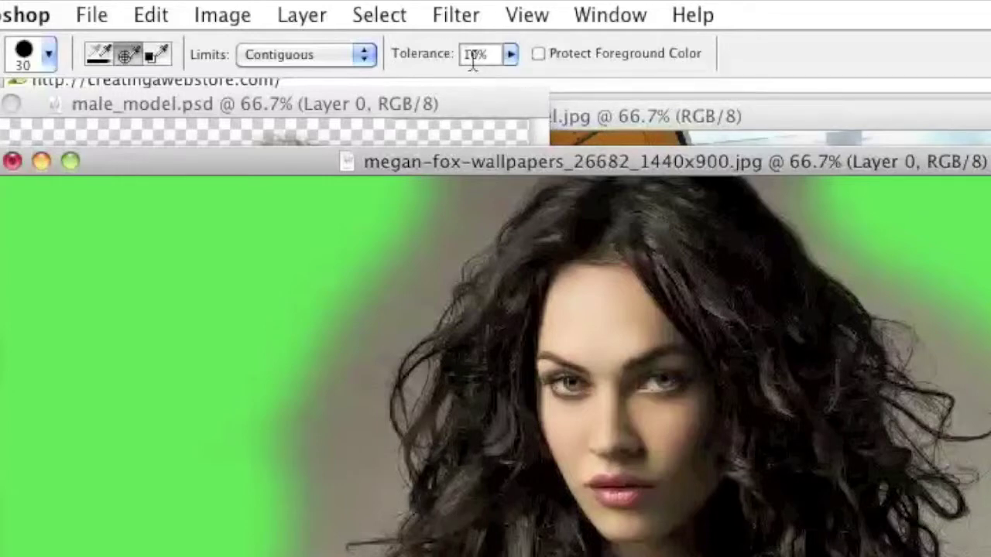
# Try Background Eraser tolerances of 20% and 40%, and erase the backdrop hugging the hair from the crown down to the lace sleeve
pyautogui.doubleClick(473, 55)
pyautogui.write('20')
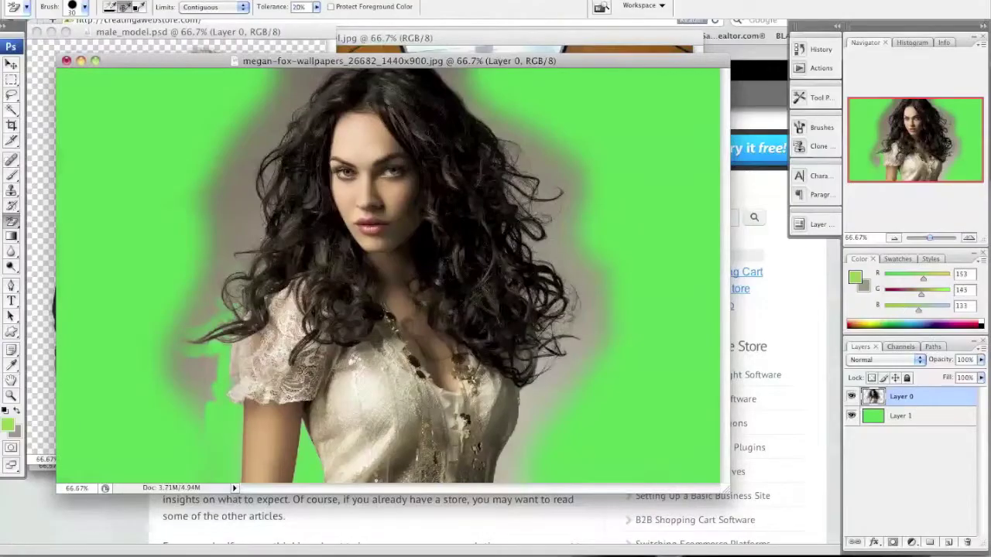
pyautogui.write('40')
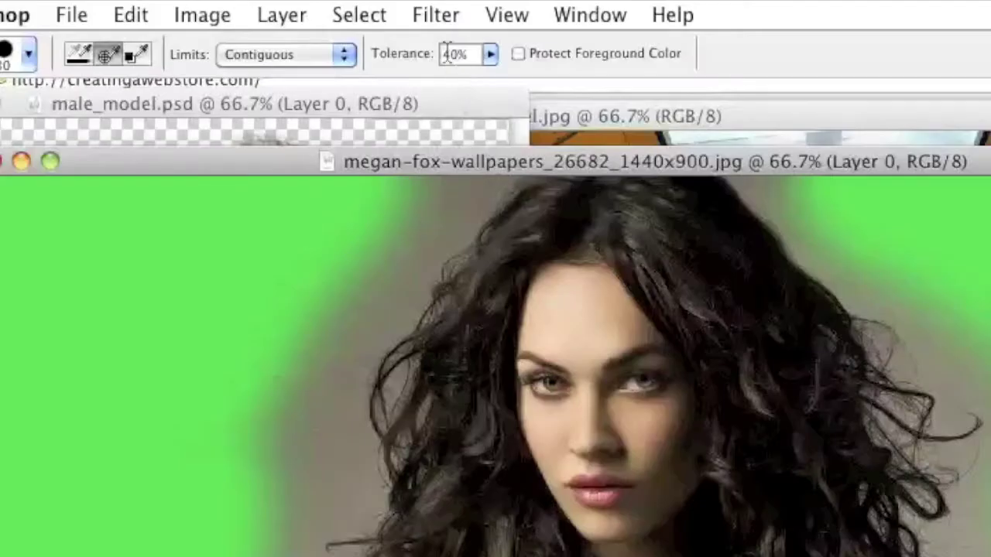
pyautogui.click(447, 54)
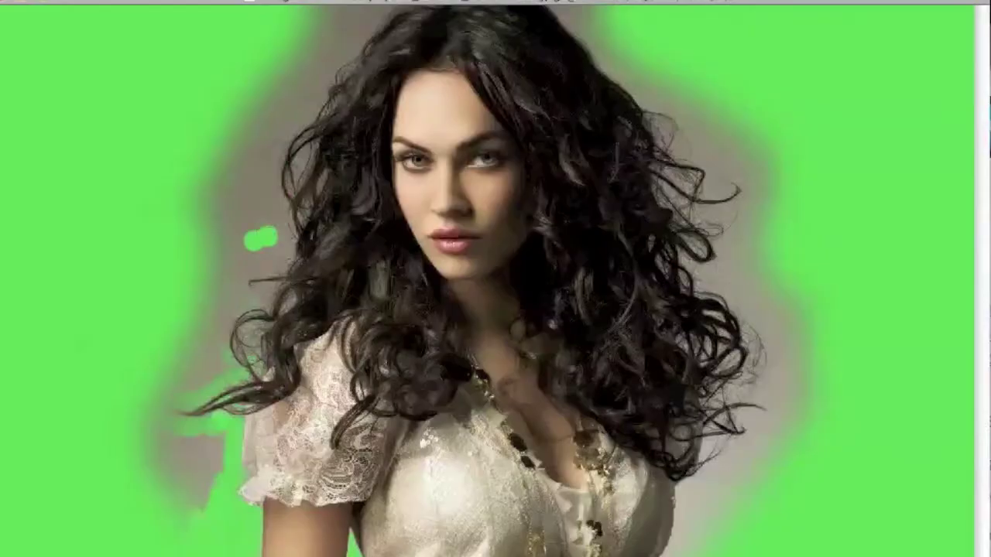
pyautogui.moveTo(287, 112)
pyautogui.mouseDown()
pyautogui.moveTo(306, 186)
pyautogui.moveTo(287, 271)
pyautogui.moveTo(190, 407)
pyautogui.moveTo(225, 422)
pyautogui.moveTo(240, 402)
pyautogui.mouseUp()
pyautogui.moveTo(306, 135)
pyautogui.mouseDown()
pyautogui.moveTo(383, 20)
pyautogui.moveTo(294, 97)
pyautogui.mouseUp()
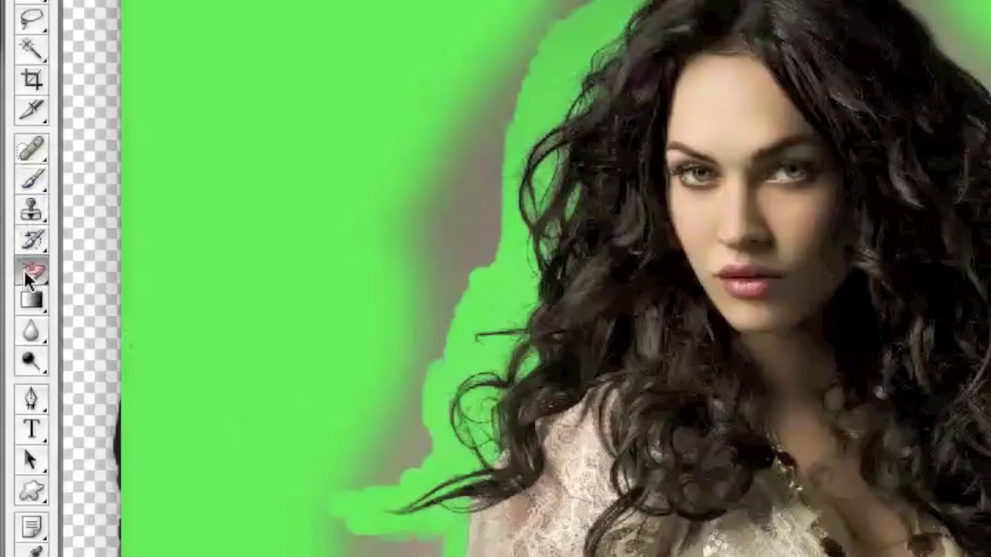
# Switch to the regular Eraser with a 30 px soft brush and erase the leftover backdrop strip outside the cleared hair and sleeve edge
pyautogui.click(31, 271)
pyautogui.click(74, 271)
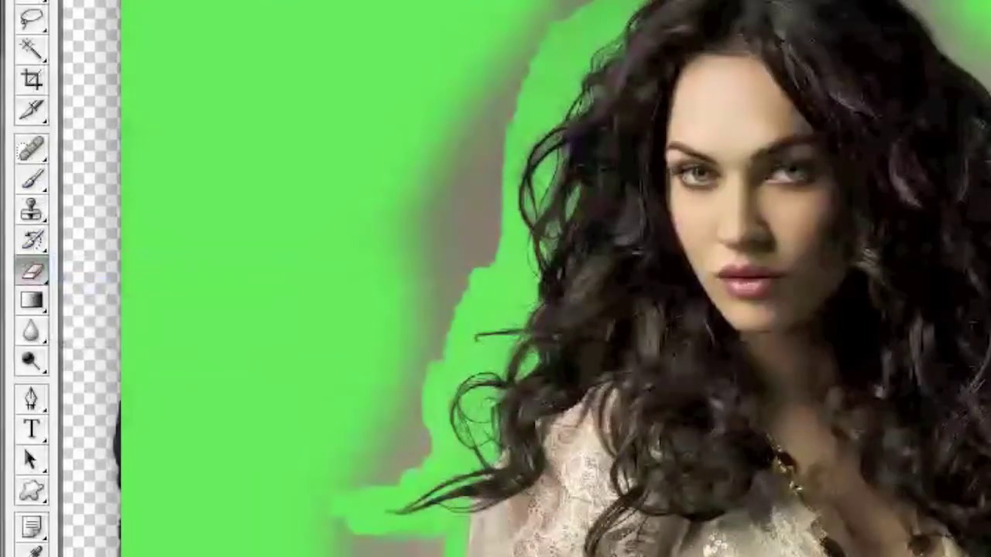
pyautogui.click(178, 54)
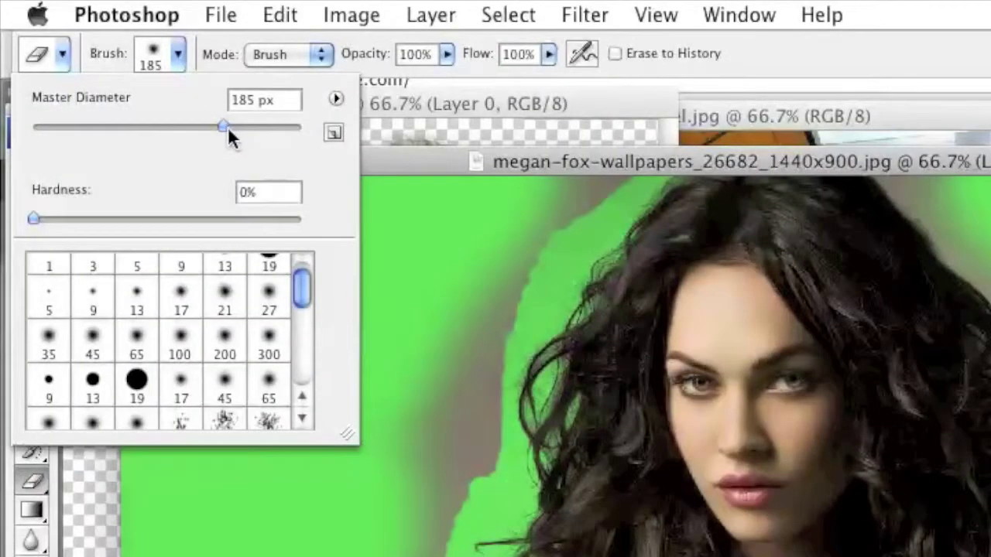
pyautogui.moveTo(228, 128); pyautogui.dragTo(72, 116)
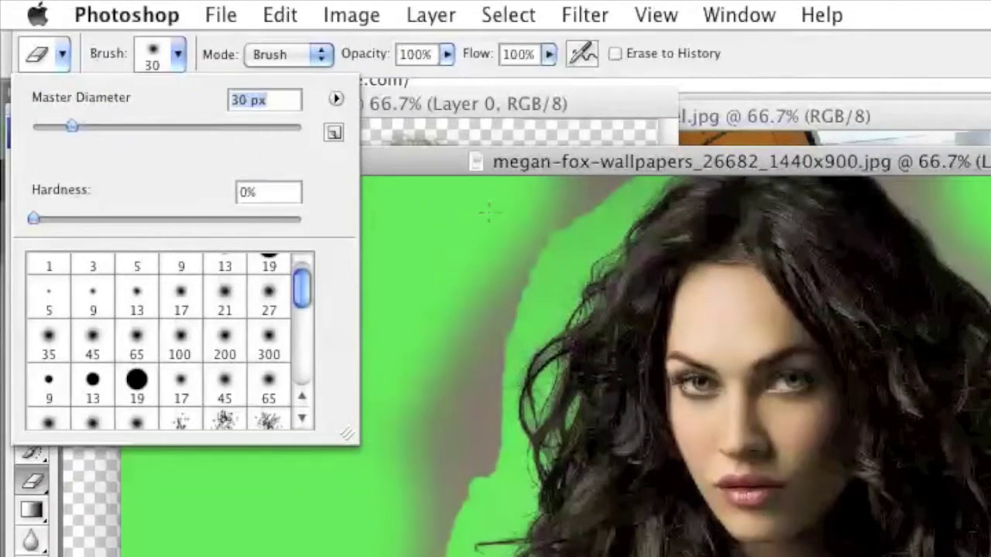
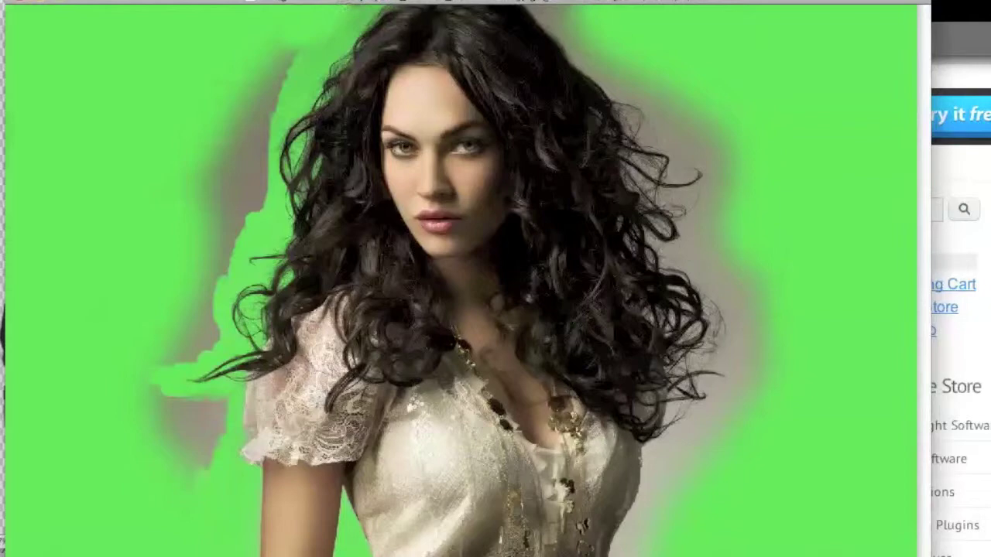
pyautogui.moveTo(284, 47)
pyautogui.mouseDown()
pyautogui.moveTo(275, 78)
pyautogui.moveTo(299, 56)
pyautogui.moveTo(266, 85)
pyautogui.moveTo(261, 108)
pyautogui.moveTo(206, 172)
pyautogui.moveTo(198, 203)
pyautogui.mouseUp()
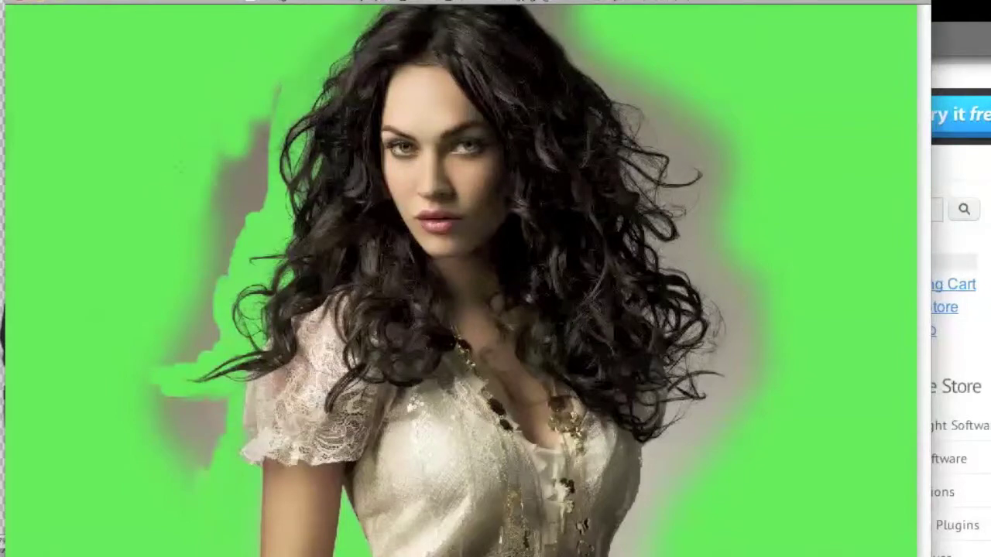
pyautogui.moveTo(228, 162)
pyautogui.mouseDown()
pyautogui.moveTo(200, 317)
pyautogui.moveTo(170, 362)
pyautogui.moveTo(205, 345)
pyautogui.mouseUp()
pyautogui.moveTo(141, 380)
pyautogui.mouseDown()
pyautogui.moveTo(193, 461)
pyautogui.moveTo(214, 438)
pyautogui.moveTo(168, 447)
pyautogui.moveTo(205, 423)
pyautogui.moveTo(216, 431)
pyautogui.moveTo(184, 404)
pyautogui.mouseUp()
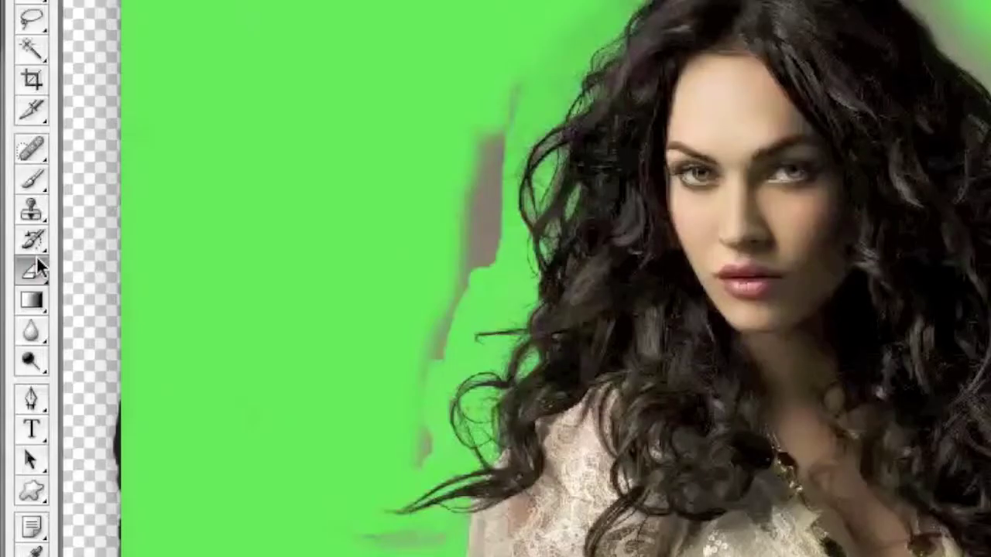
# Return to the Background Eraser at 10% tolerance and erase the remaining slivers of backdrop between the sleeve and the upper hair
pyautogui.click(17, 240)
pyautogui.click(18, 242)
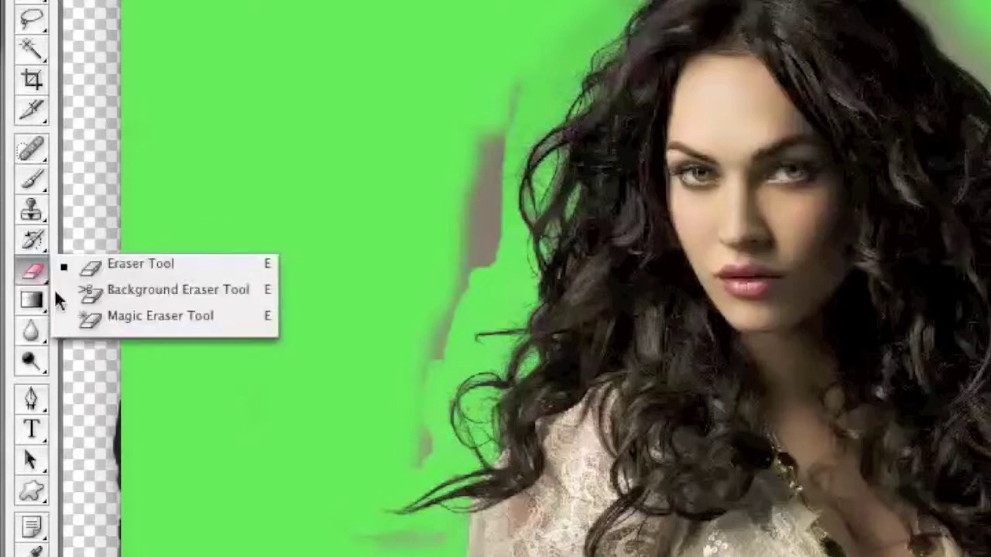
pyautogui.click(97, 293)
pyautogui.click(592, 56)
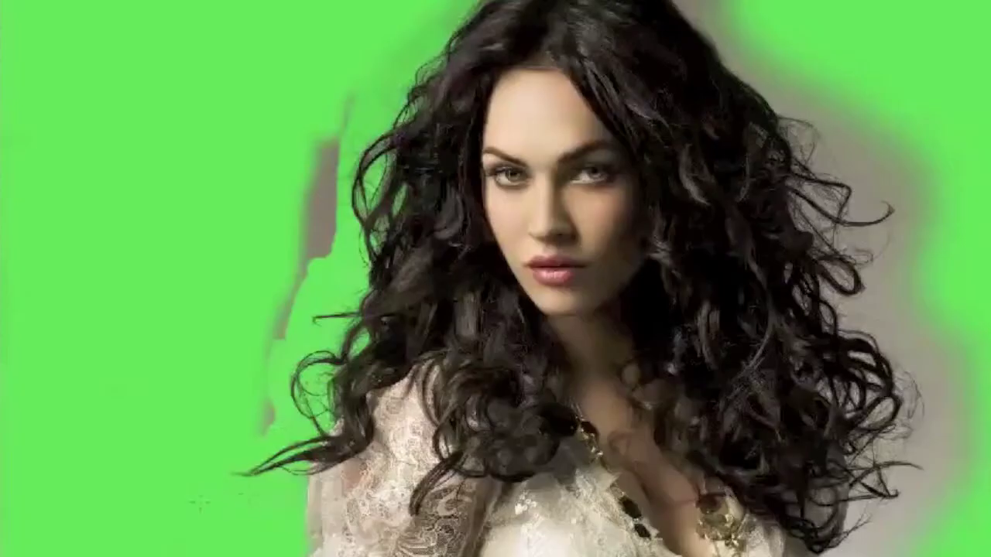
pyautogui.moveTo(309, 302)
pyautogui.mouseDown()
pyautogui.moveTo(325, 155)
pyautogui.moveTo(350, 91)
pyautogui.mouseUp()
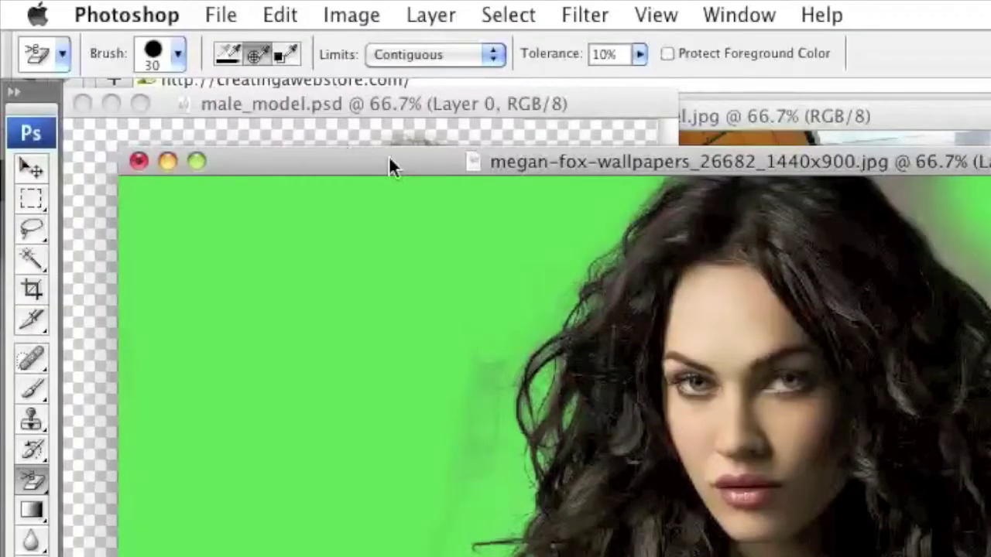
# Enlarge the Background Eraser brush to 47 px, set the tolerance to 20%, and clear the faint residue beside the hair
pyautogui.click(179, 57)
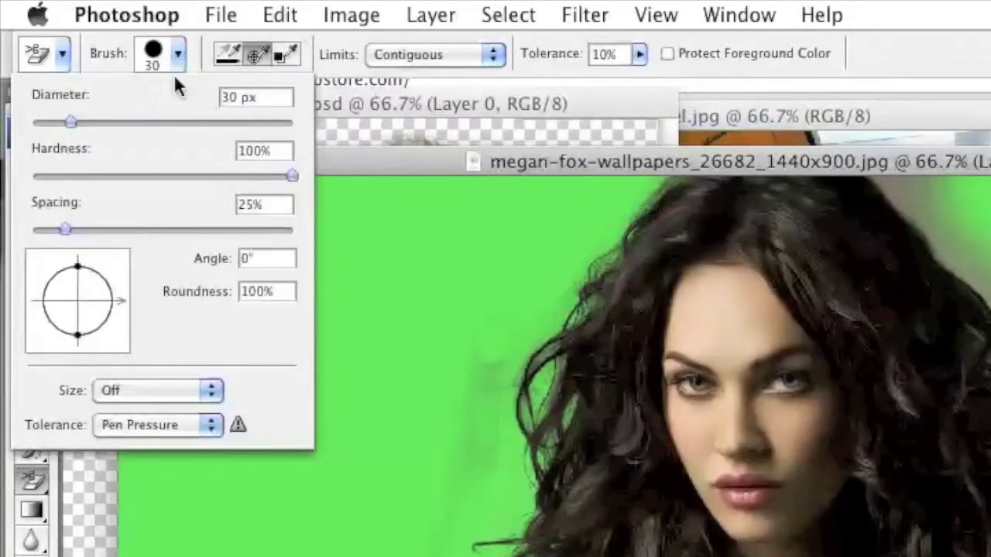
pyautogui.moveTo(69, 121); pyautogui.dragTo(91, 119)
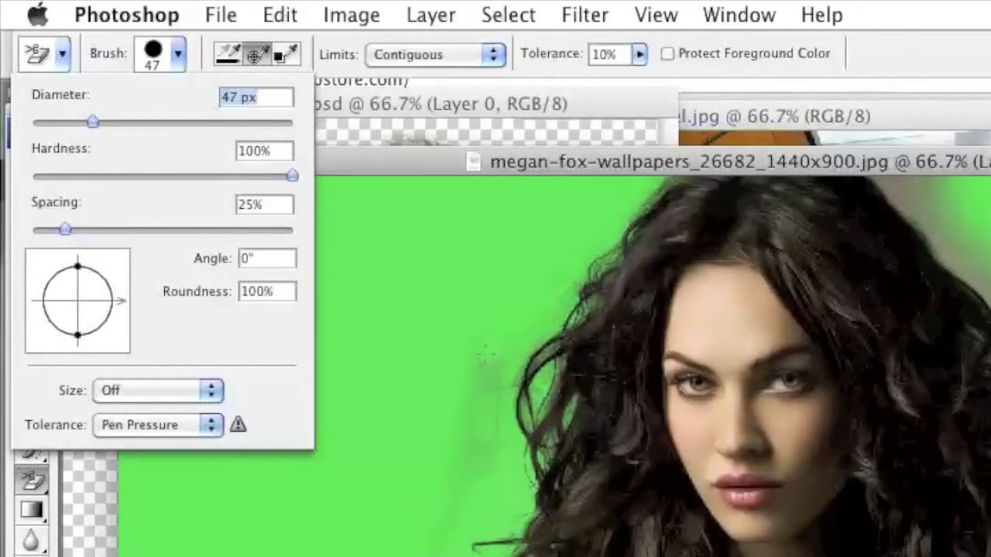
pyautogui.click(486, 355)
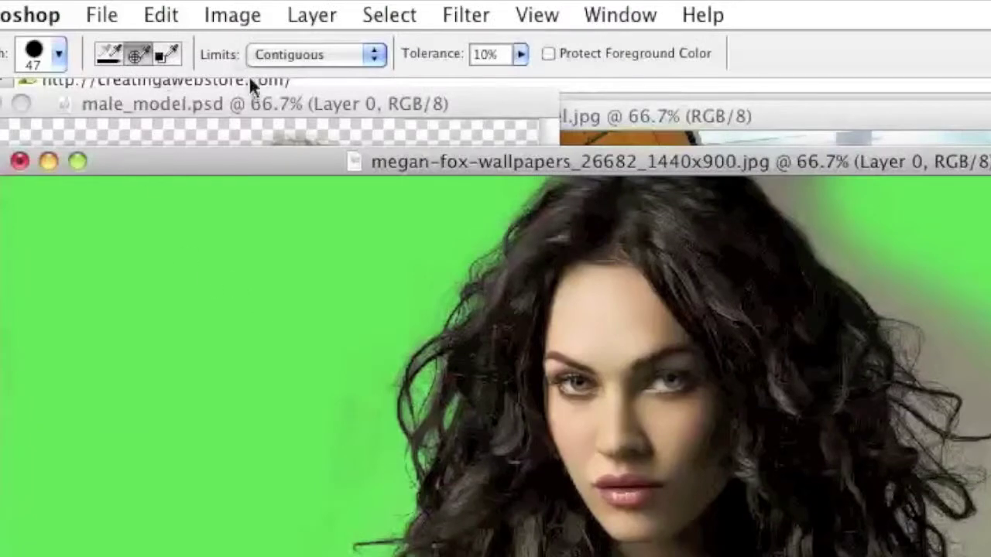
pyautogui.click(481, 54)
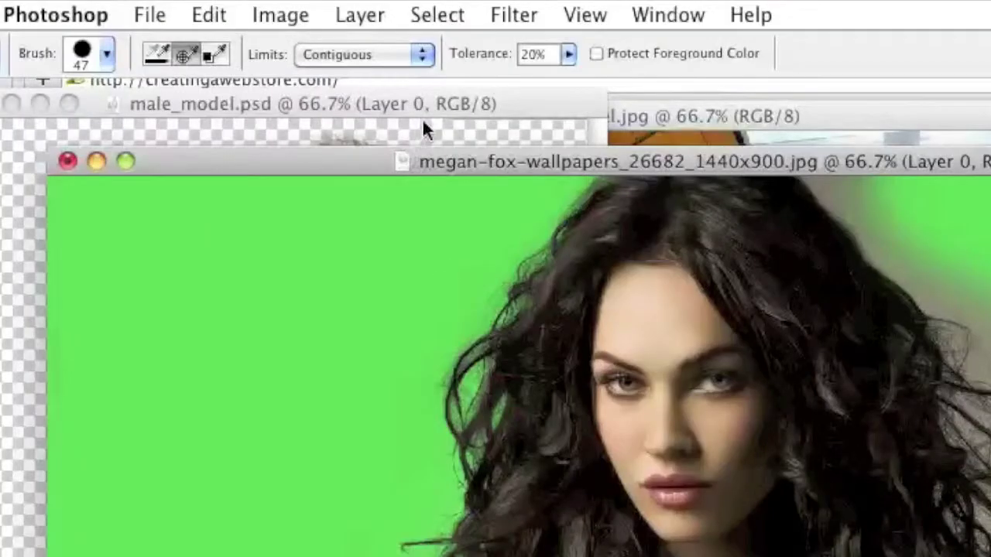
# Raise the tolerance and erase the backdrop along the dress edge and up beside the lower curls on the uncleared side
pyautogui.click(525, 62)
pyautogui.press('BackSpace')
pyautogui.write('4')
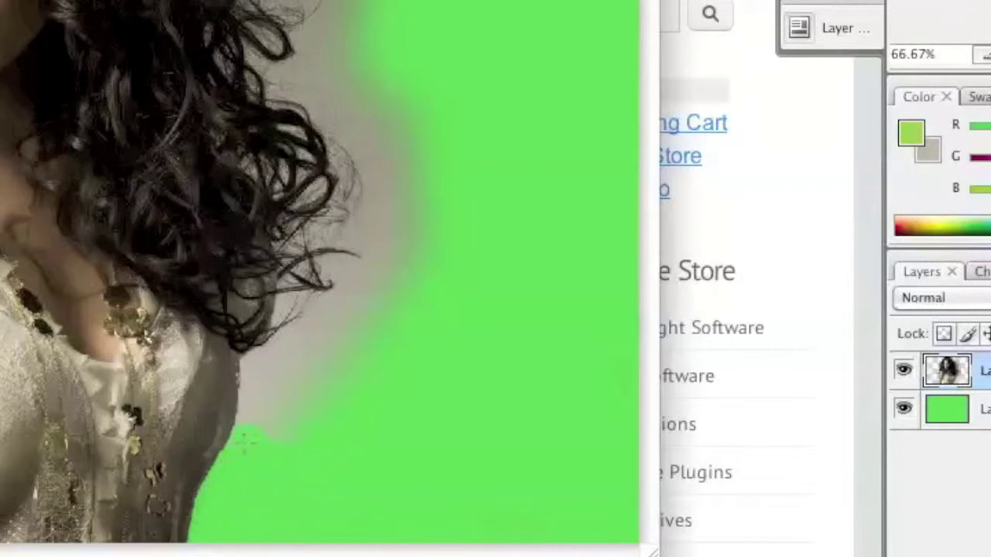
pyautogui.moveTo(275, 268)
pyautogui.mouseDown()
pyautogui.moveTo(294, 114)
pyautogui.moveTo(264, 56)
pyautogui.mouseUp()
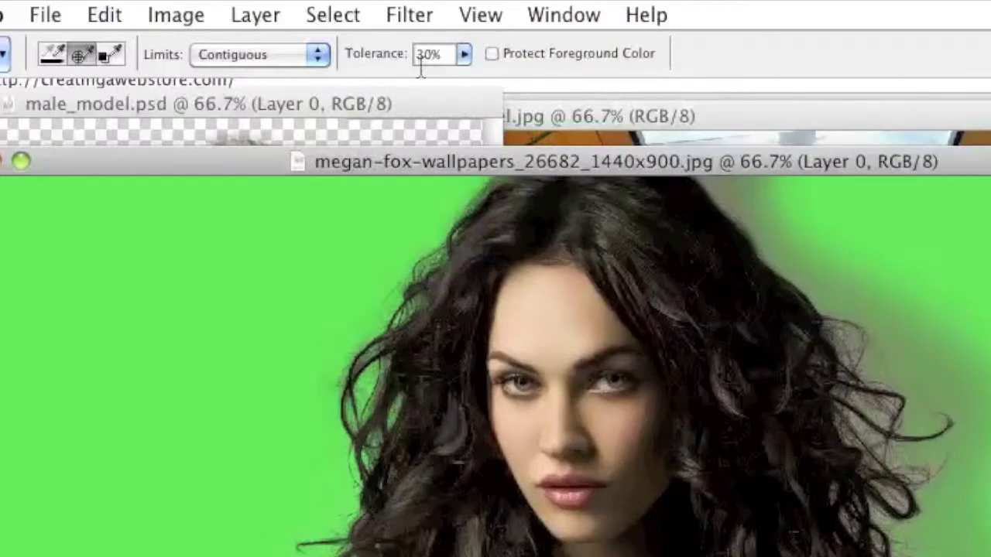
# With the tolerance at 30%, erase the backdrop around and between the loose curls, up to the longest stray strand
pyautogui.click(416, 54)
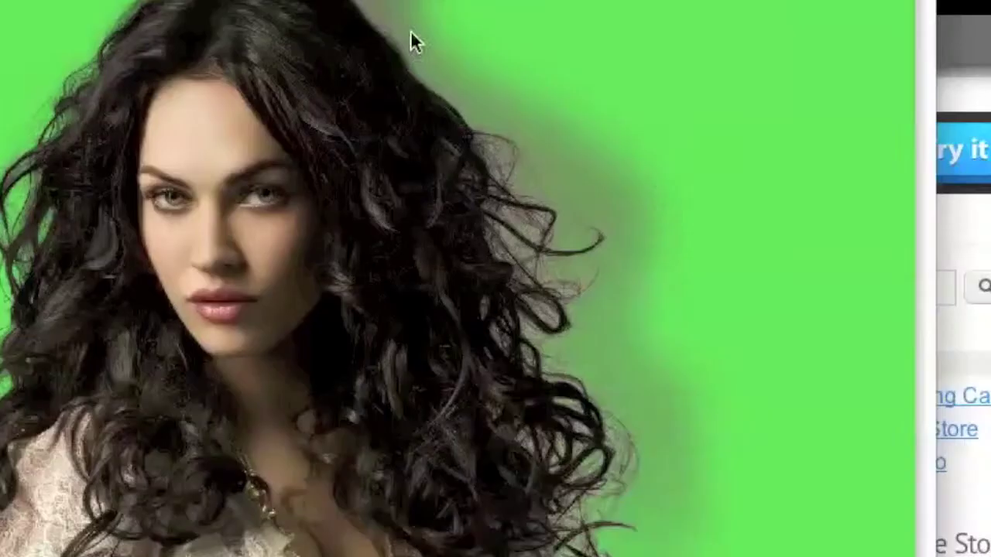
pyautogui.moveTo(929, 333)
pyautogui.mouseDown()
pyautogui.moveTo(990, 402)
pyautogui.moveTo(990, 556)
pyautogui.moveTo(952, 556)
pyautogui.mouseUp()
pyautogui.moveTo(686, 412)
pyautogui.mouseDown()
pyautogui.moveTo(668, 522)
pyautogui.moveTo(578, 535)
pyautogui.mouseUp()
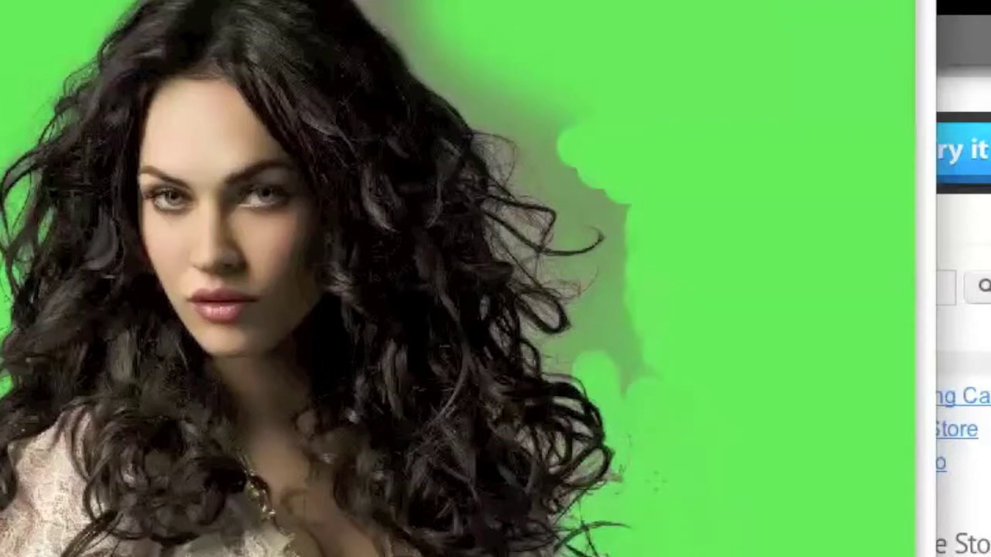
pyautogui.moveTo(612, 329)
pyautogui.mouseDown()
pyautogui.moveTo(542, 325)
pyautogui.moveTo(642, 379)
pyautogui.moveTo(569, 410)
pyautogui.moveTo(482, 330)
pyautogui.mouseUp()
pyautogui.moveTo(542, 279)
pyautogui.mouseDown()
pyautogui.moveTo(573, 271)
pyautogui.moveTo(599, 347)
pyautogui.mouseUp()
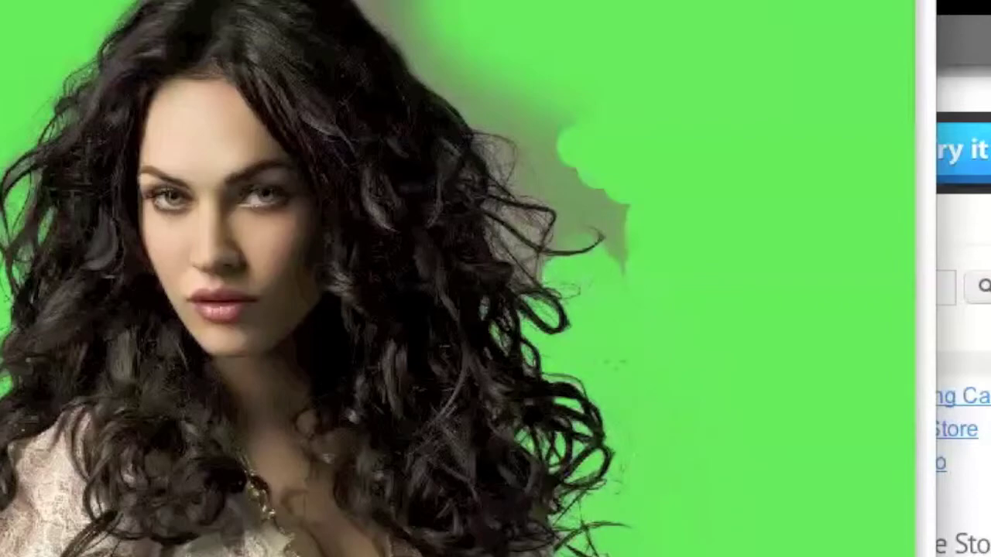
pyautogui.moveTo(616, 267); pyautogui.dragTo(637, 213)
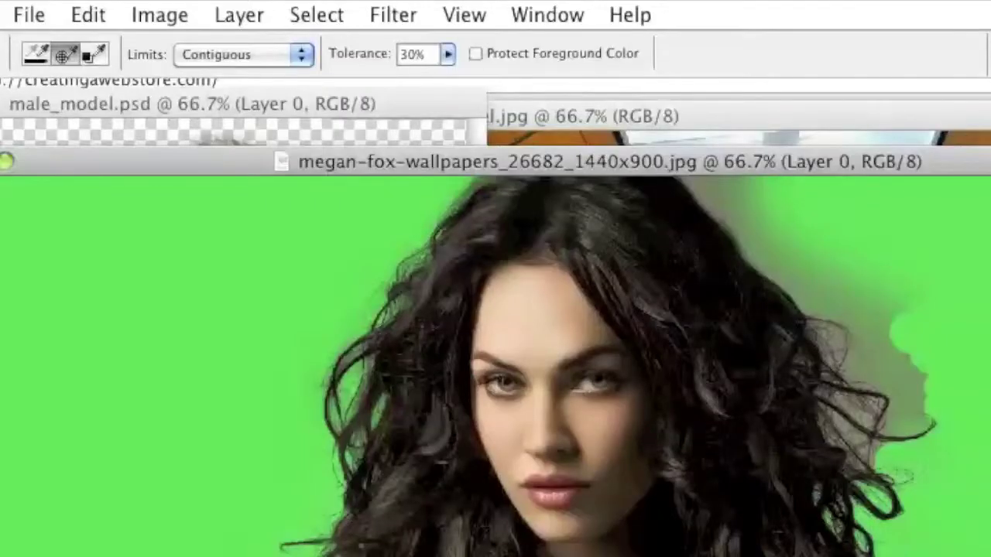
# Set the tolerance to 20% and erase the last backdrop around the upper curls and beside the top of the head
pyautogui.click(399, 57)
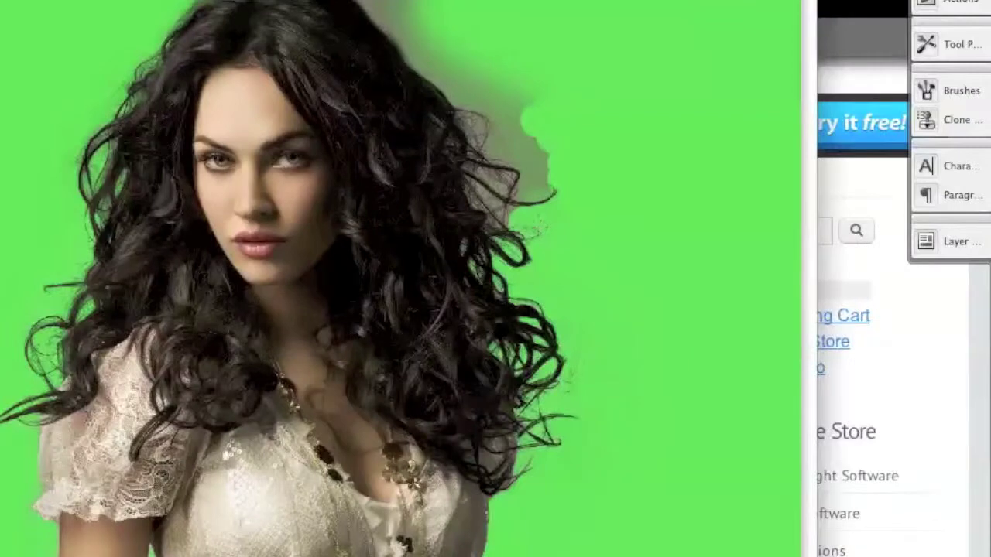
pyautogui.moveTo(852, 439)
pyautogui.mouseDown()
pyautogui.moveTo(870, 376)
pyautogui.moveTo(840, 299)
pyautogui.mouseUp()
pyautogui.moveTo(422, 58)
pyautogui.mouseDown()
pyautogui.moveTo(380, 16)
pyautogui.moveTo(470, 82)
pyautogui.mouseUp()
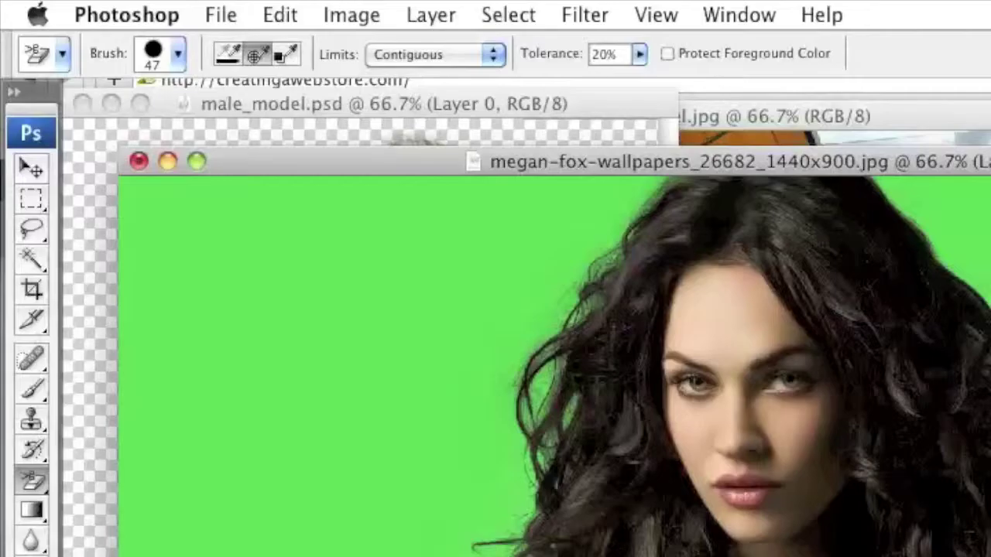
# Enlarge the Background Eraser brush to 65 px and set the tolerance to 30% for cleaning up the curl tips
pyautogui.click(179, 54)
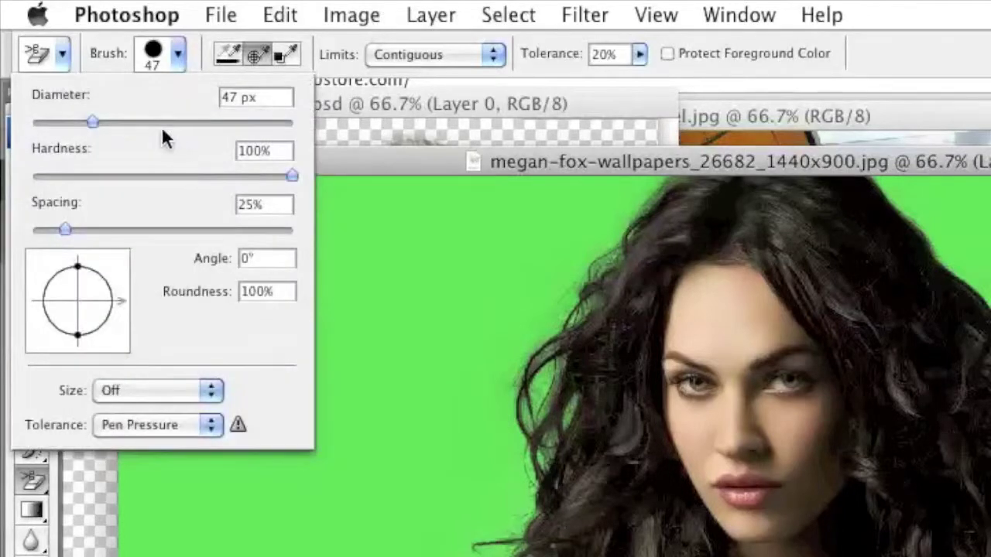
pyautogui.moveTo(90, 122); pyautogui.dragTo(116, 123)
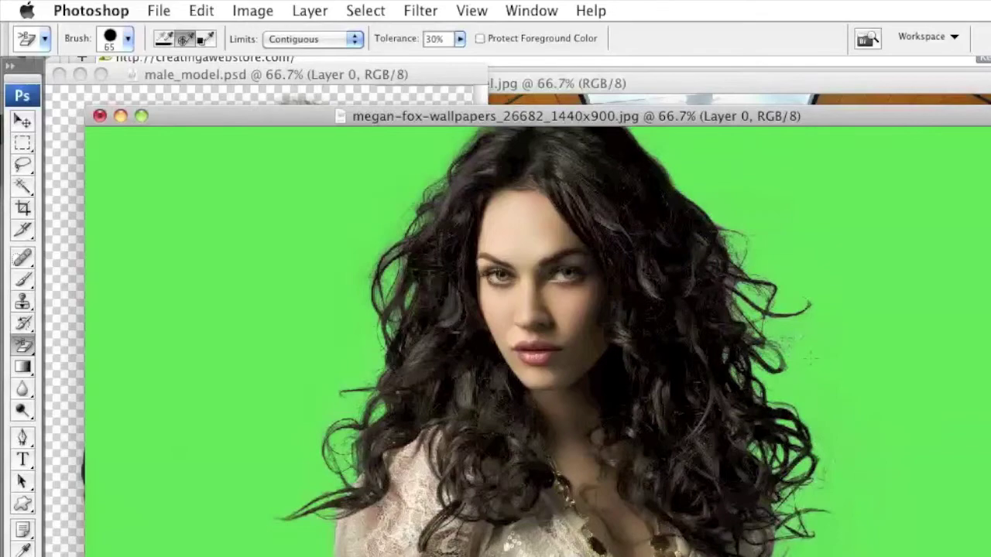
pyautogui.click(202, 10)
pyautogui.click(202, 11)
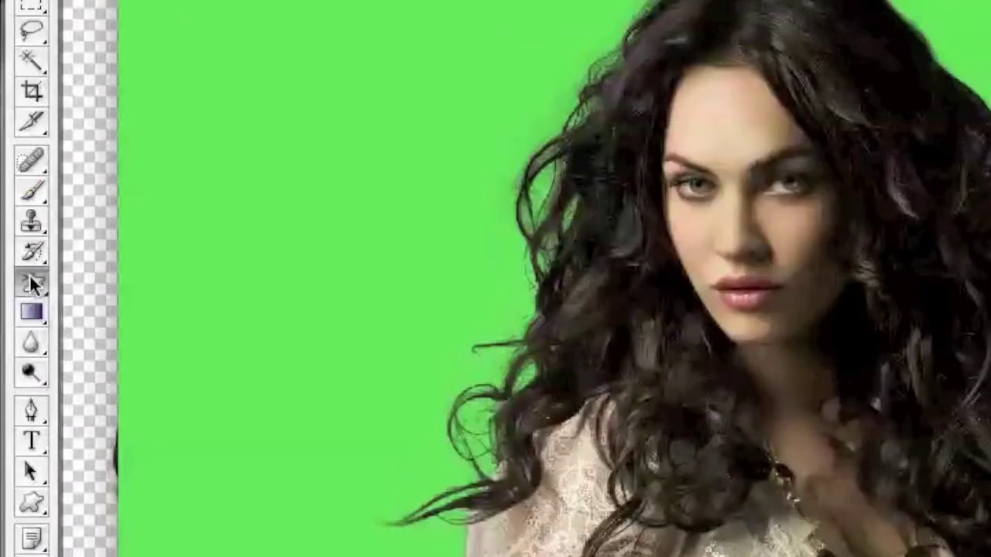
# Switch to the regular Eraser, try a 9 px soft brush, and settle on a 24 px diameter at 0% hardness
pyautogui.click(31, 281)
pyautogui.click(139, 277)
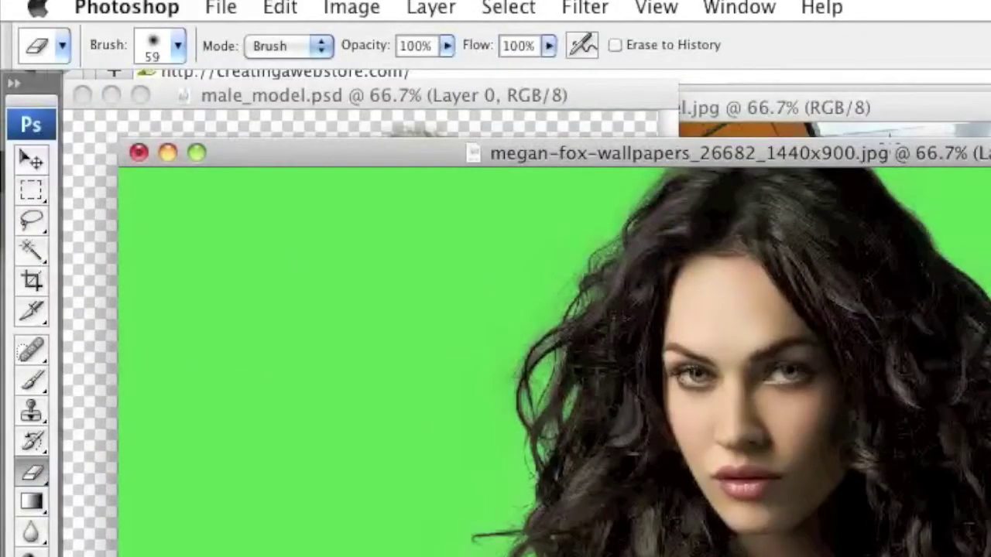
pyautogui.click(179, 46)
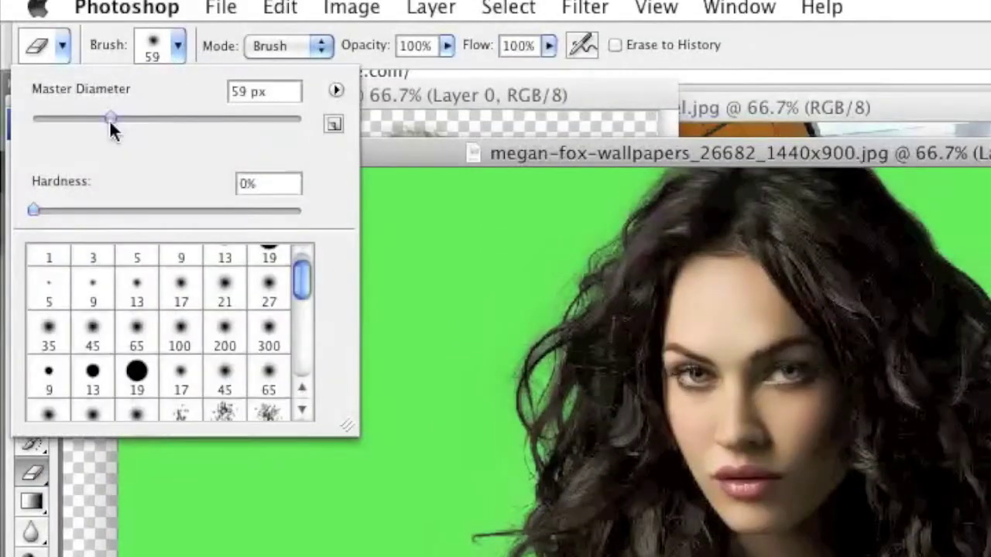
pyautogui.moveTo(111, 121); pyautogui.dragTo(43, 118)
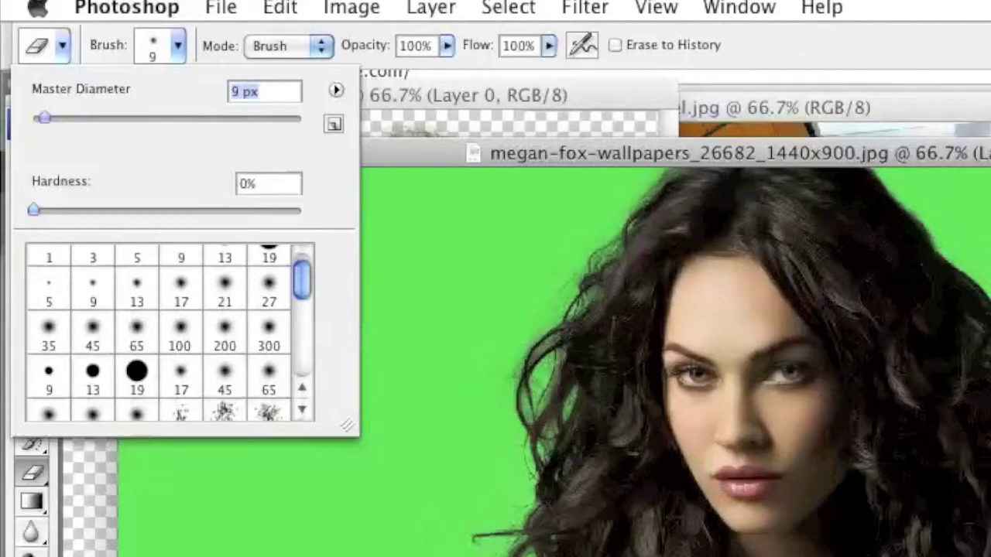
pyautogui.press('Return')
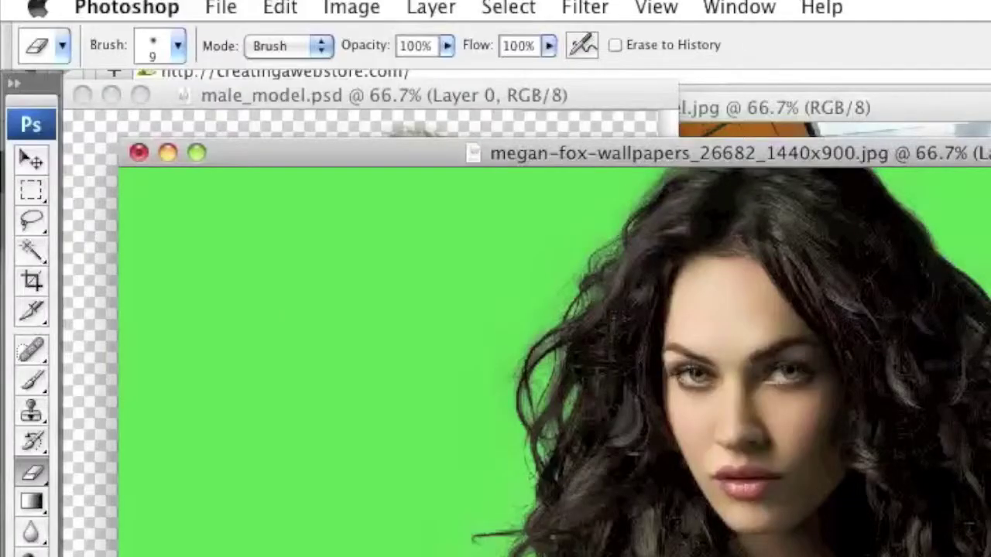
pyautogui.click(184, 54)
pyautogui.moveTo(43, 118); pyautogui.dragTo(62, 114)
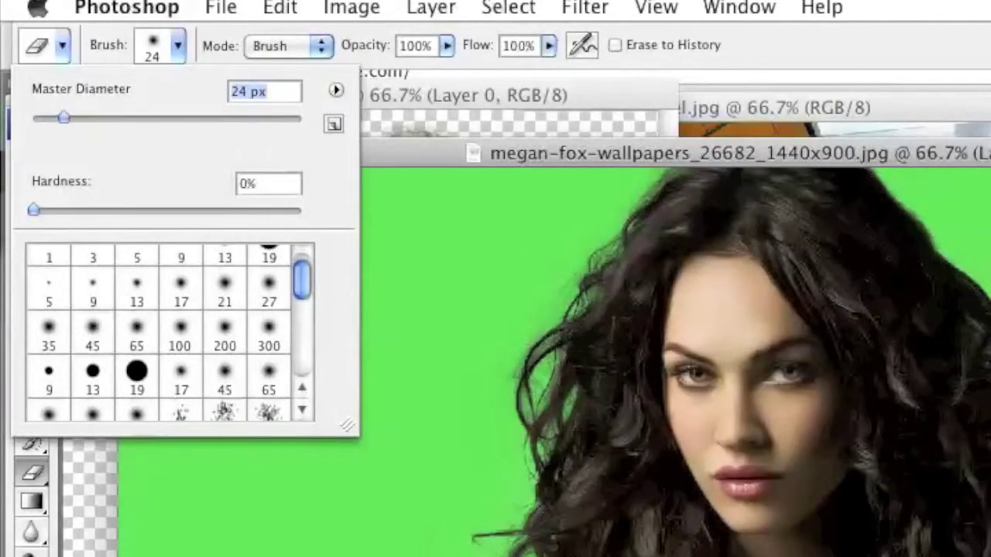
pyautogui.press('Return')
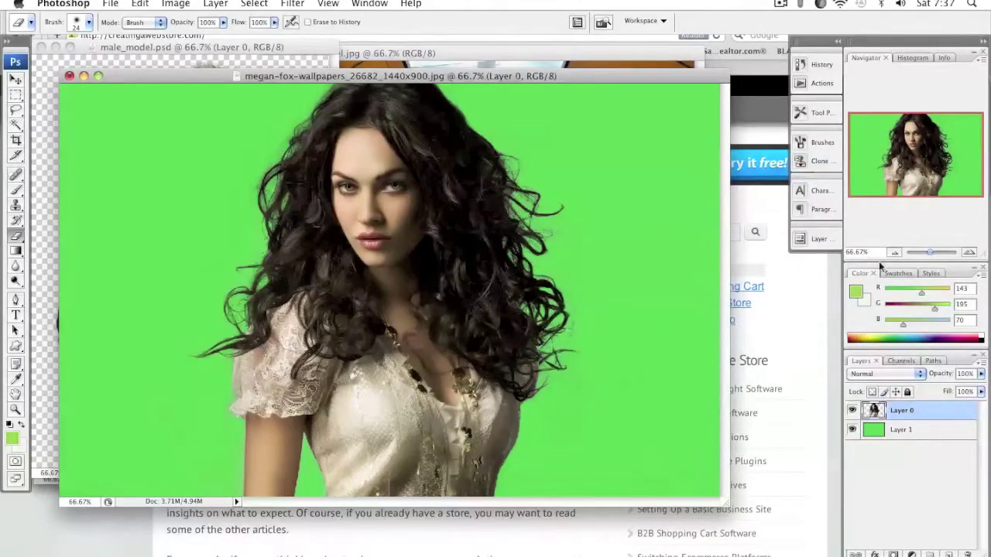
# Hide the green layer beneath the woman's cutout
pyautogui.click(853, 430)
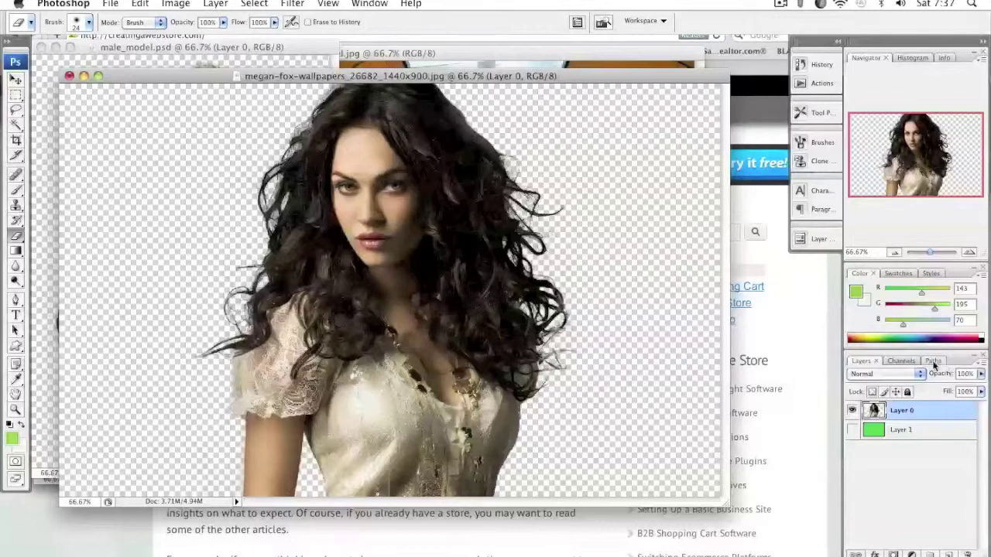
# Copy the blond male model cutout from male_model.psd into the woman's document and place him on her right-hand side
pyautogui.moveTo(286, 76); pyautogui.dragTo(402, 72)
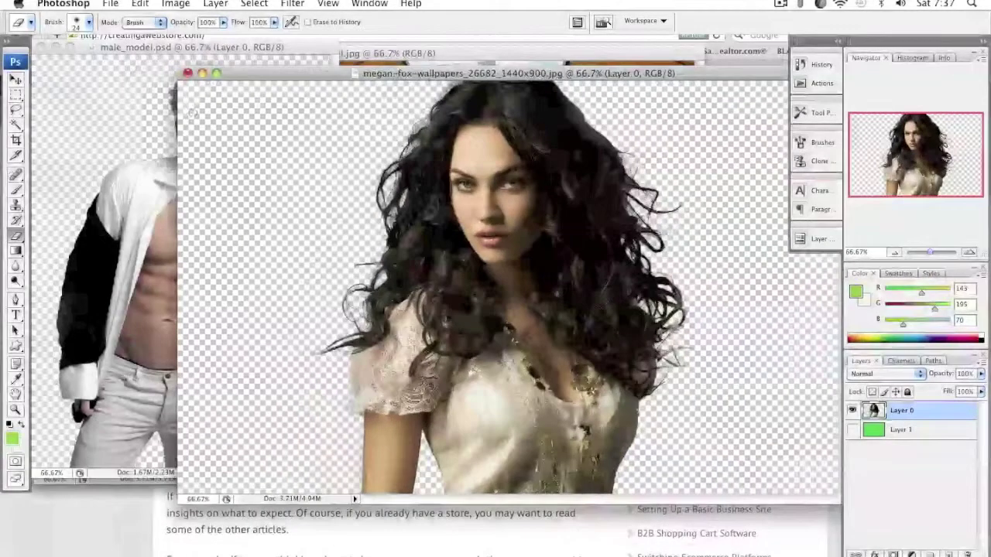
pyautogui.click(125, 107)
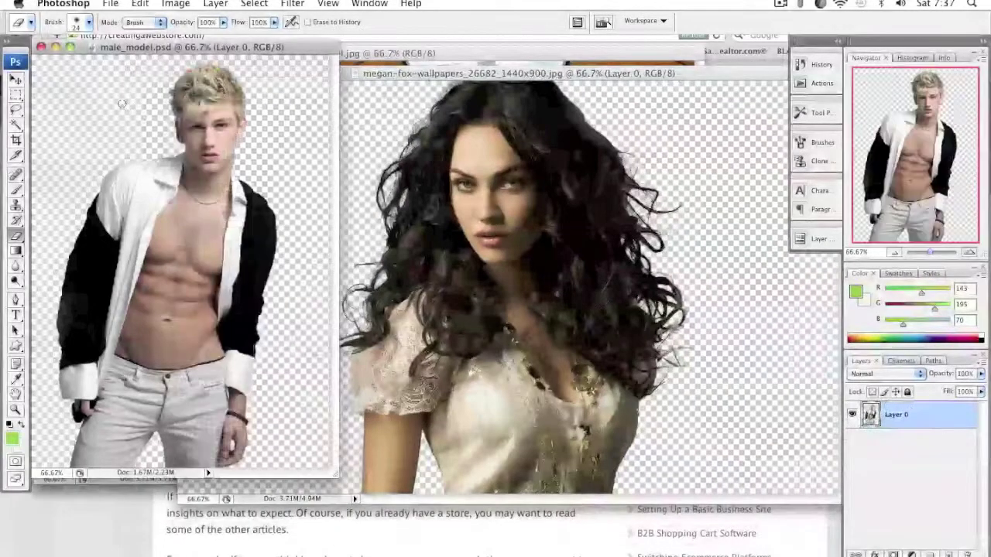
pyautogui.click(16, 79)
pyautogui.moveTo(206, 124); pyautogui.dragTo(681, 159)
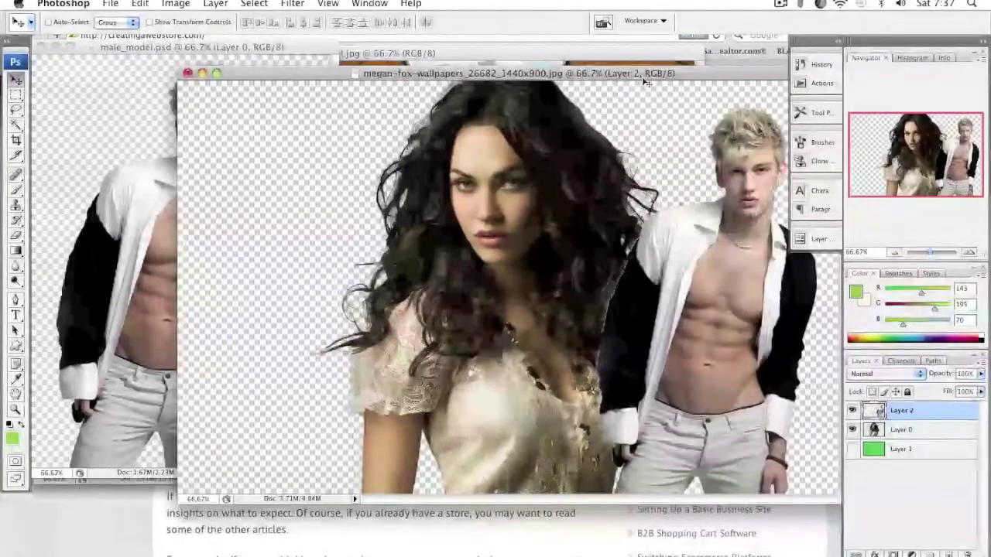
# Move the male model's layer beneath the woman's layer and shift him slightly further to the right behind her hair
pyautogui.moveTo(590, 66); pyautogui.dragTo(434, 65)
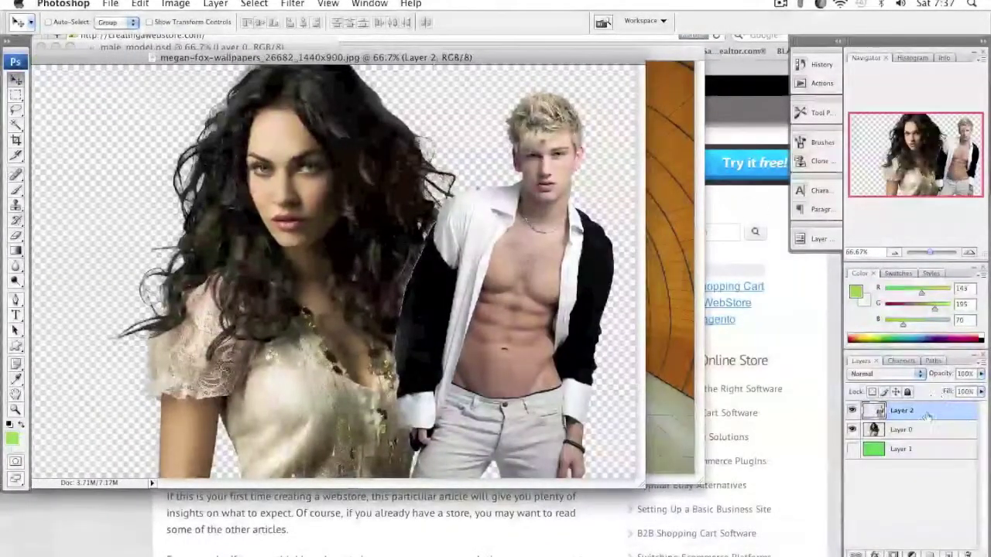
pyautogui.moveTo(931, 418); pyautogui.dragTo(931, 441)
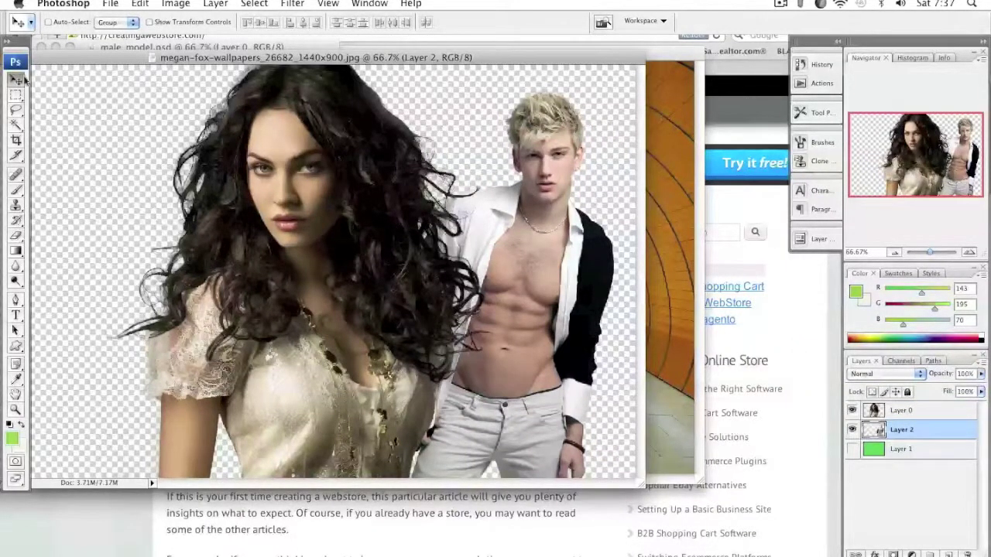
pyautogui.moveTo(538, 140); pyautogui.dragTo(552, 132)
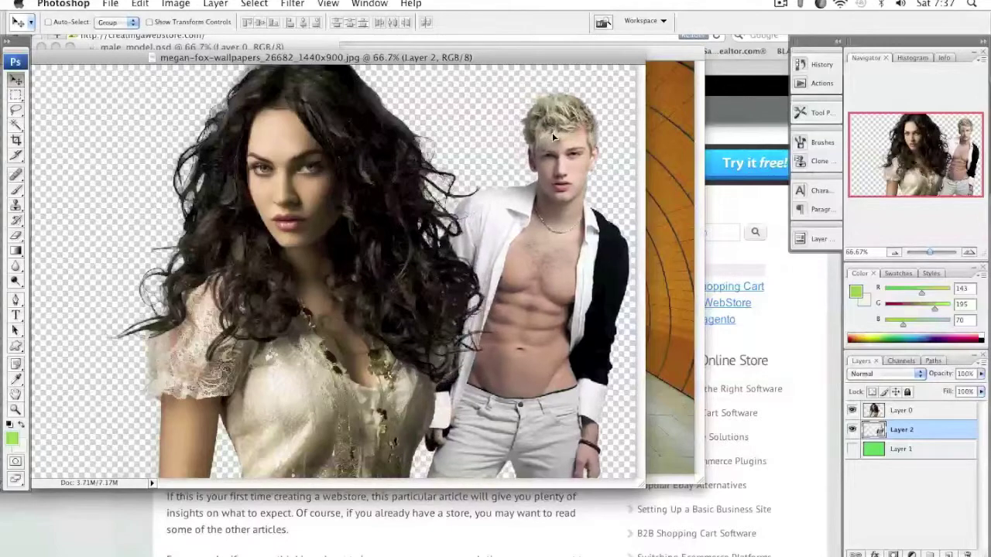
# Copy the tunnel.jpg background into the woman's document and order its layer beneath both the woman and the male model
pyautogui.click(677, 124)
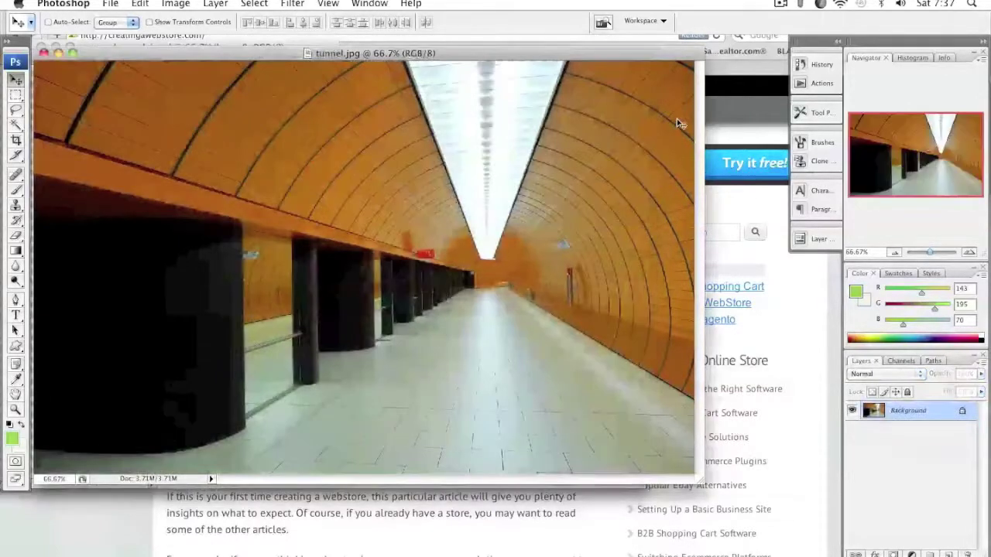
pyautogui.moveTo(522, 77); pyautogui.dragTo(779, 91)
pyautogui.moveTo(922, 411); pyautogui.dragTo(454, 291)
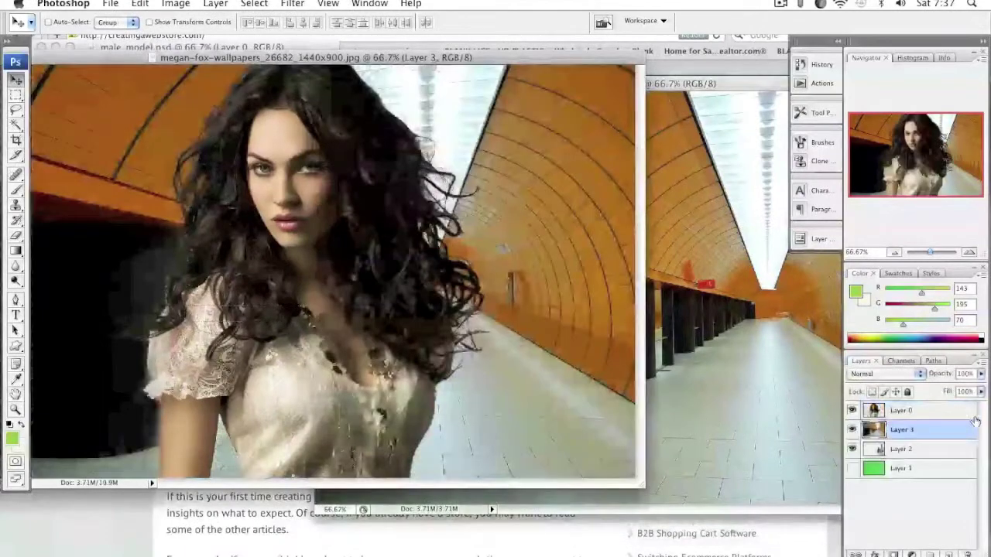
pyautogui.moveTo(946, 430); pyautogui.dragTo(946, 457)
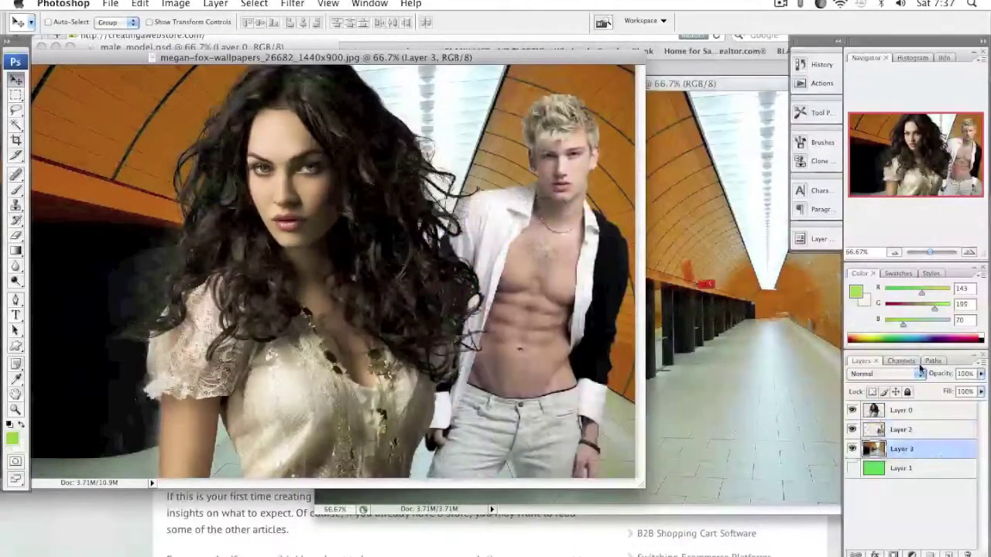
# Switch to the Background Eraser Tool for touching up the woman's cutout around her sleeve and arm
pyautogui.doubleClick(360, 59)
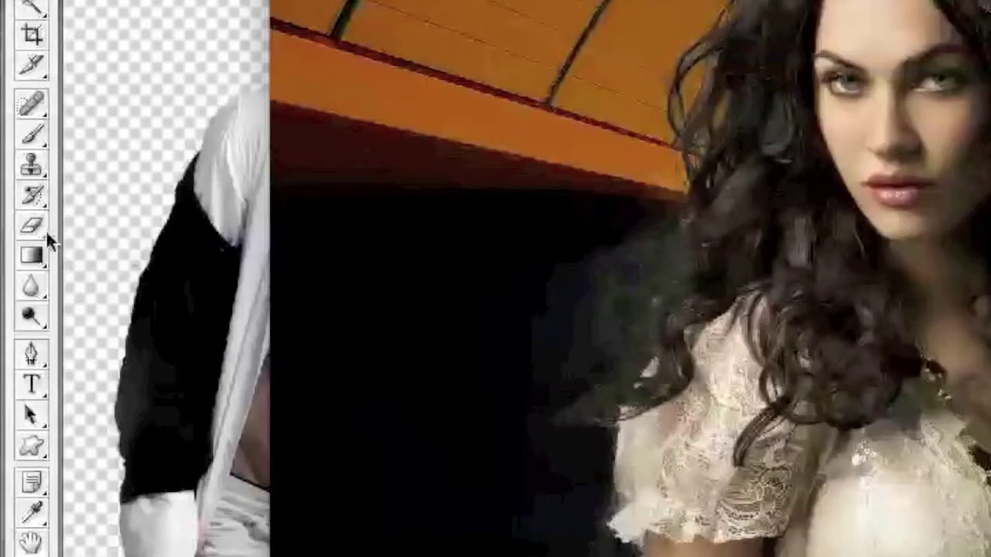
pyautogui.click(17, 236)
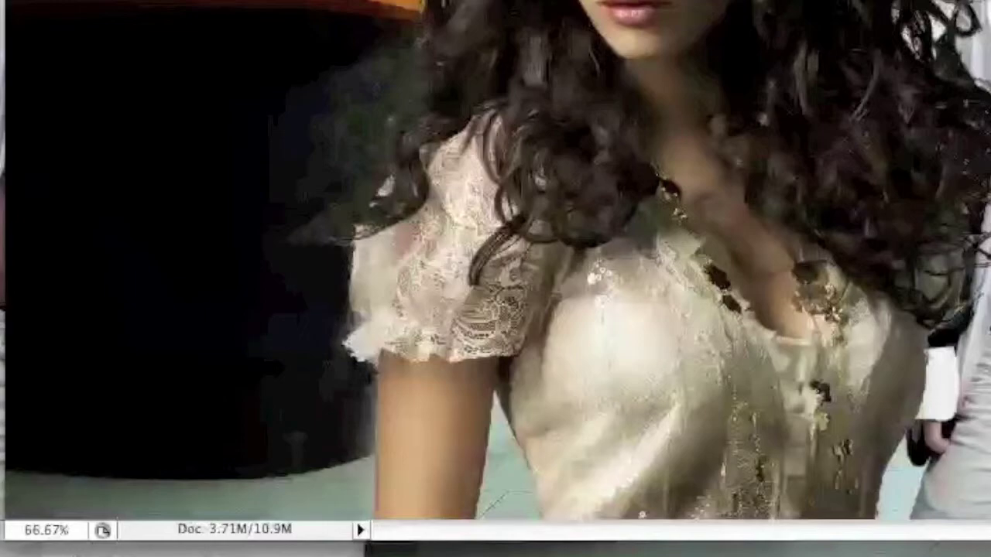
pyautogui.click(31, 296)
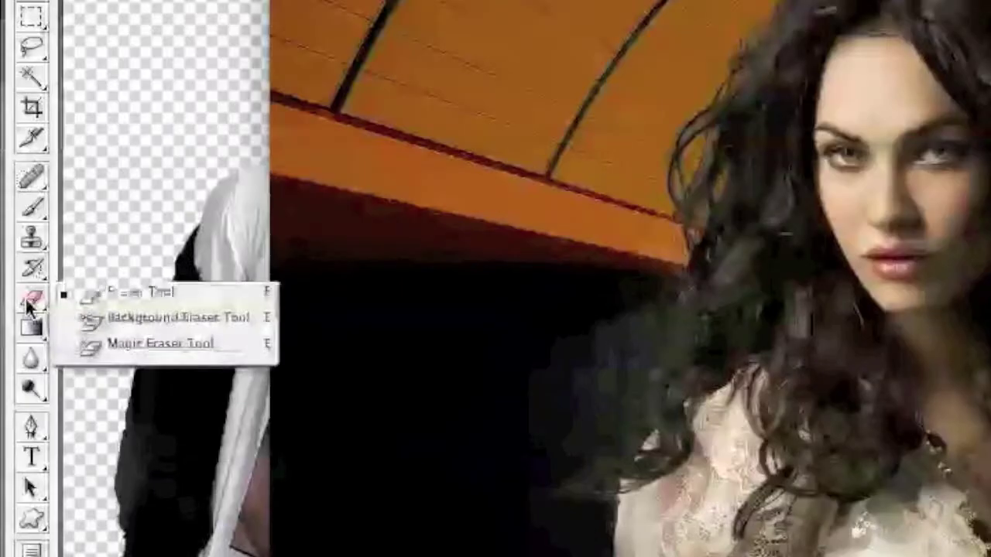
pyautogui.click(74, 316)
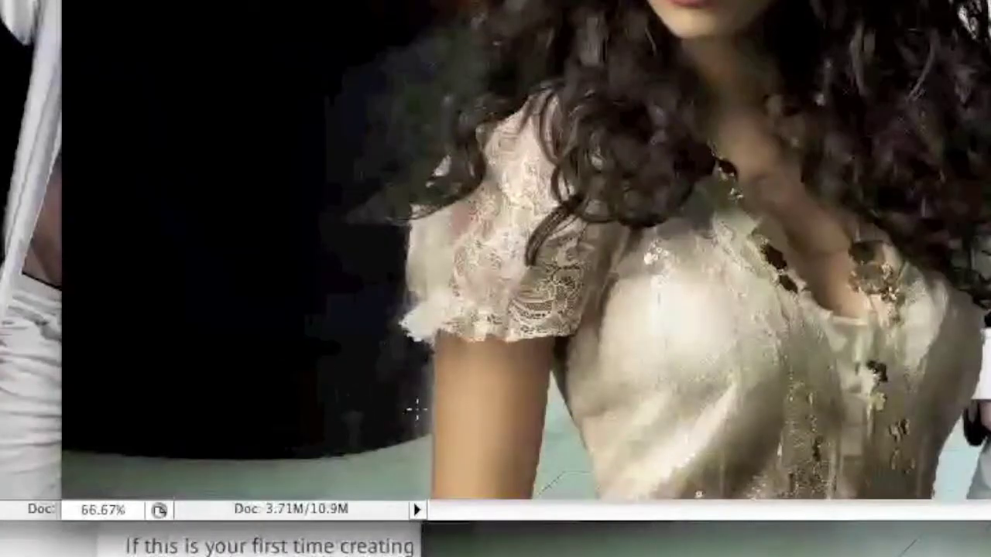